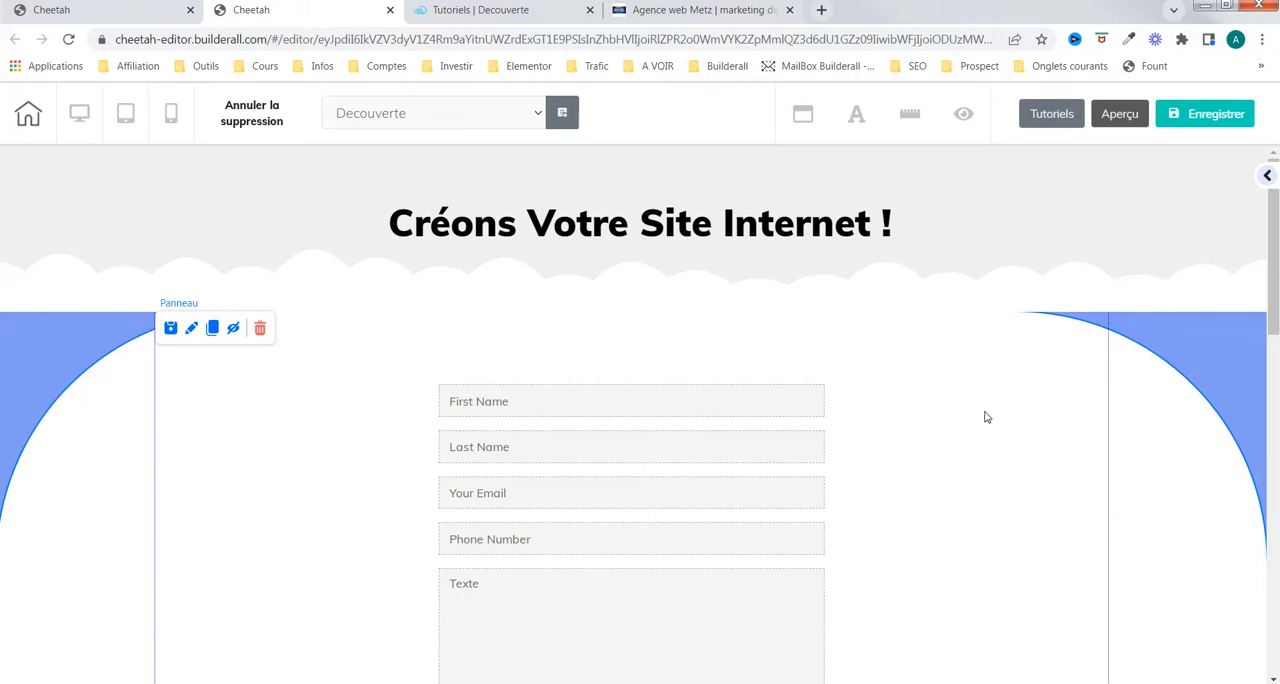
Step: Open the contact form's style settings and expand its general colours (Couleurs générales)
{"action": "left_click", "coordinate": [798, 424]}
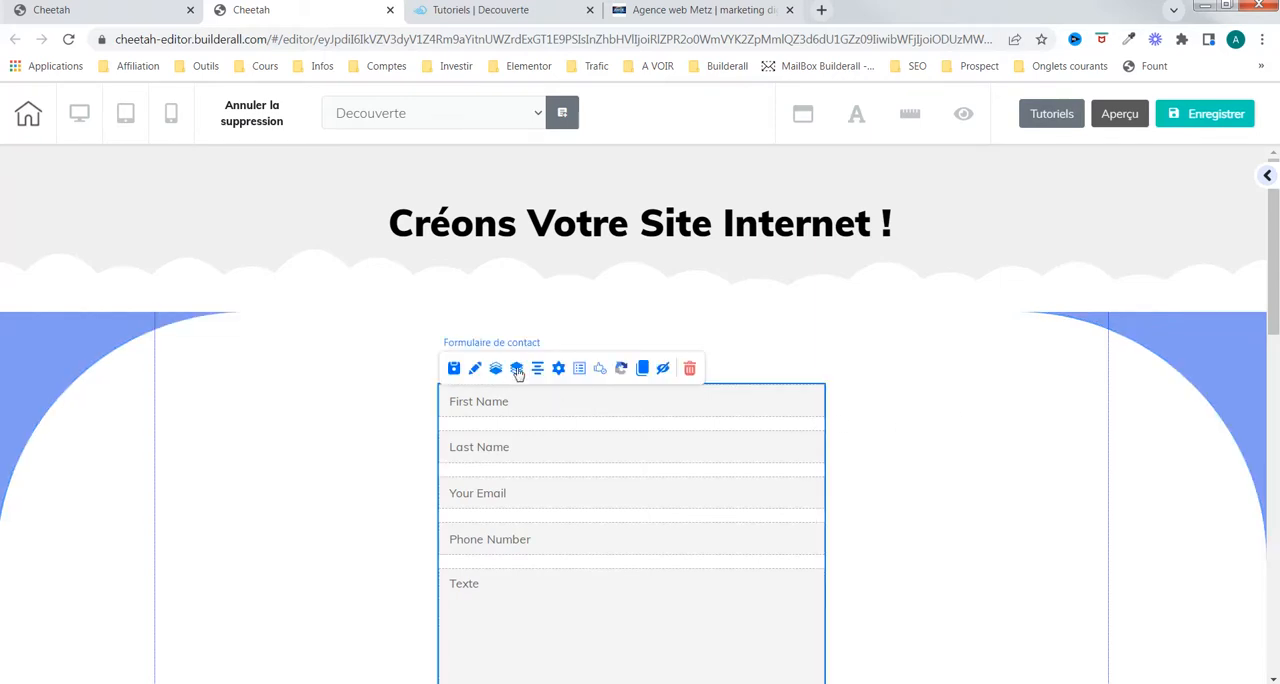
{"action": "left_click", "coordinate": [881, 400]}
{"action": "scroll", "coordinate": [904, 394], "scroll_direction": "down", "scroll_amount": 2}
{"action": "scroll", "coordinate": [906, 392], "scroll_direction": "down", "scroll_amount": 1}
{"action": "scroll", "coordinate": [906, 392], "scroll_direction": "up", "scroll_amount": 2}
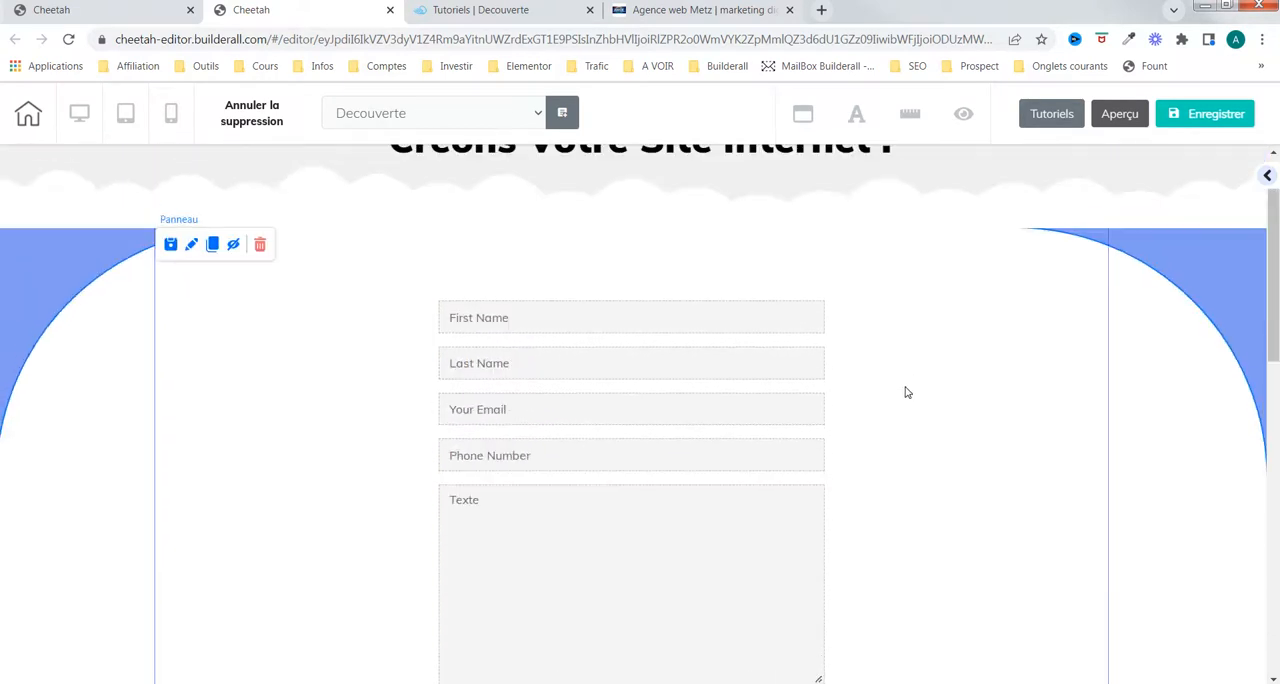
{"action": "left_click", "coordinate": [514, 326]}
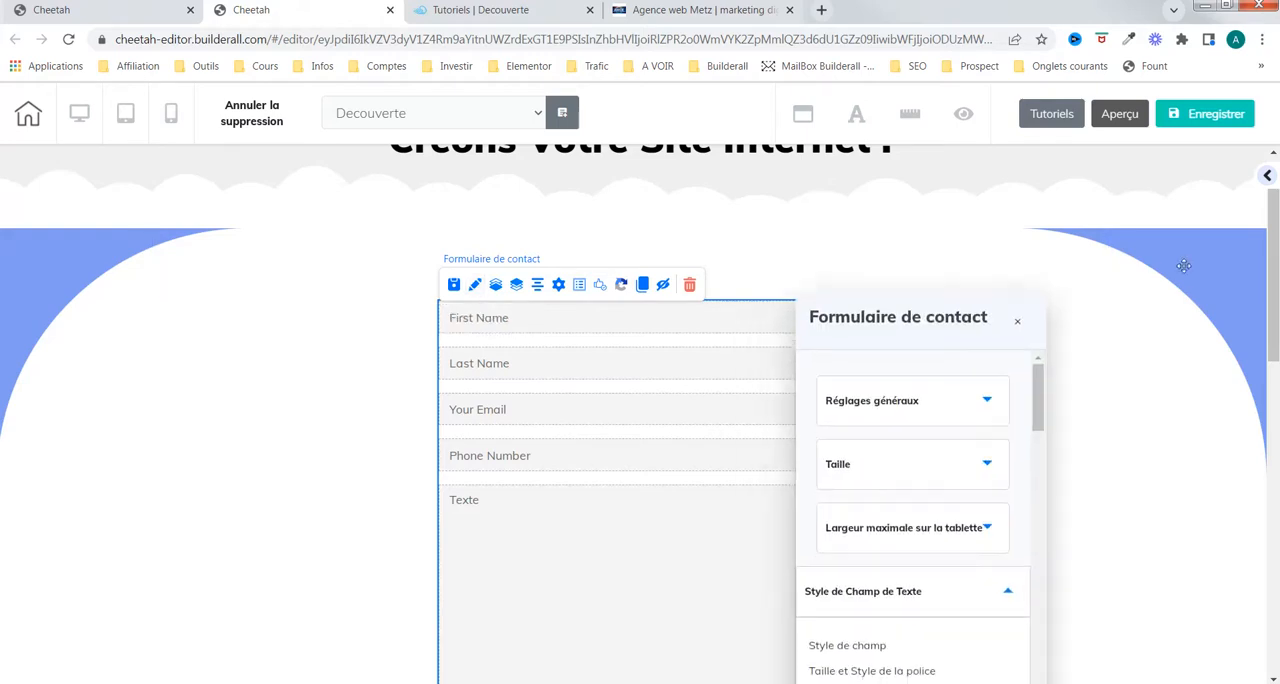
{"action": "scroll", "coordinate": [1159, 402], "scroll_direction": "down", "scroll_amount": 10}
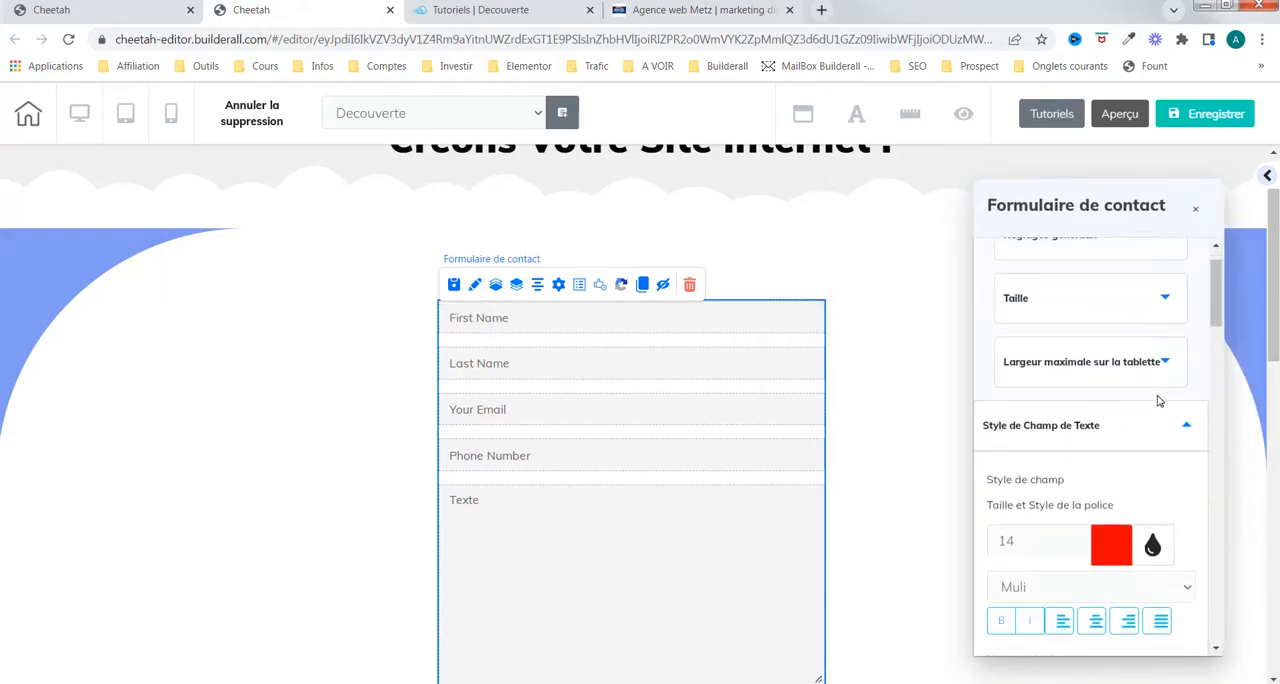
{"action": "scroll", "coordinate": [1160, 408], "scroll_direction": "down", "scroll_amount": 10}
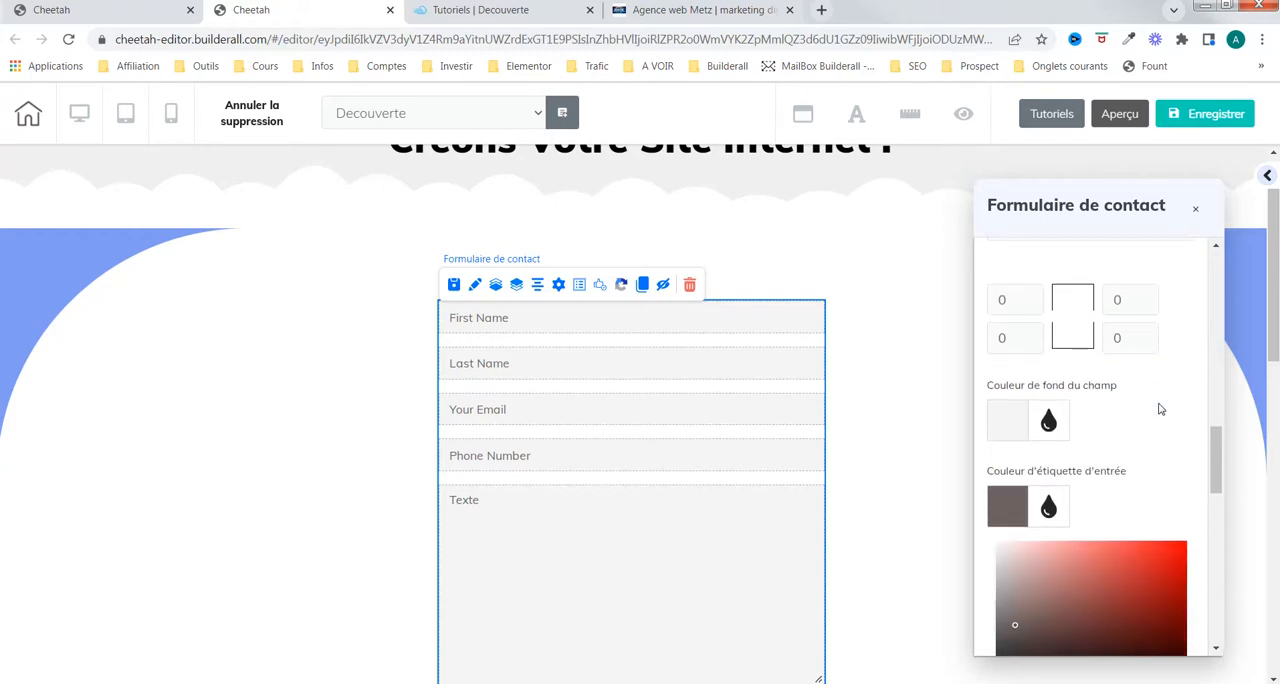
{"action": "scroll", "coordinate": [1163, 408], "scroll_direction": "up", "scroll_amount": 2}
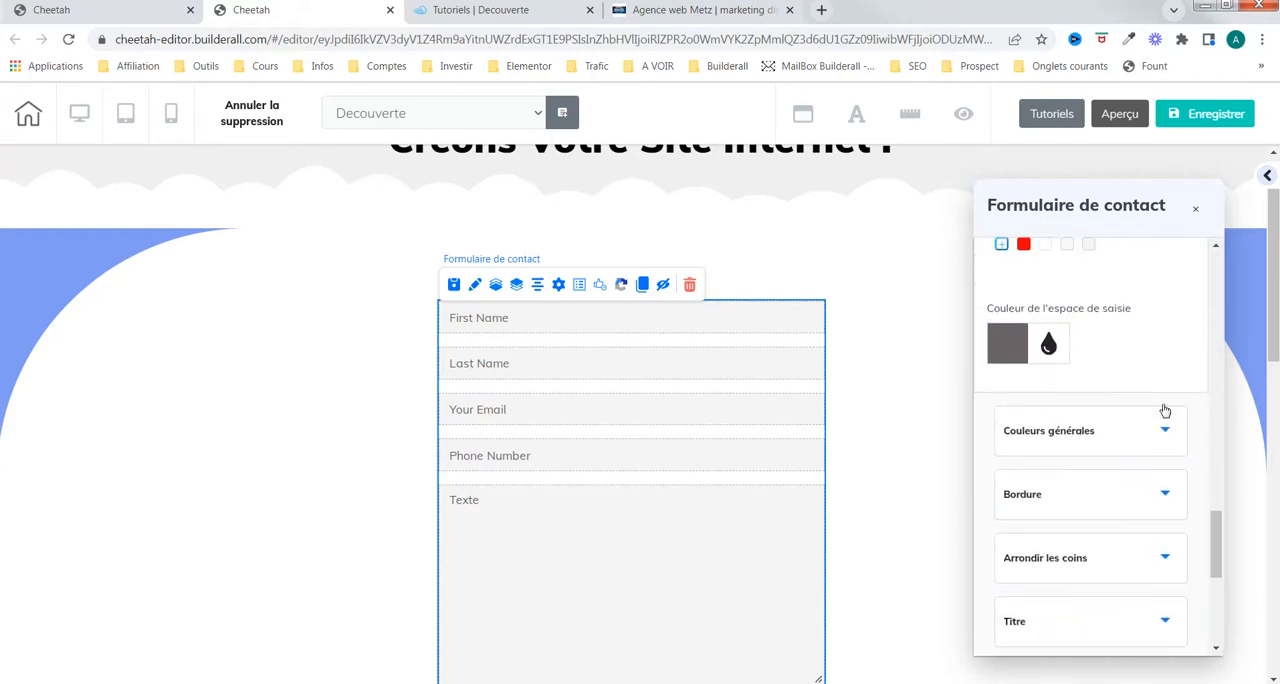
{"action": "scroll", "coordinate": [1143, 452], "scroll_direction": "down", "scroll_amount": 5}
{"action": "scroll", "coordinate": [1145, 450], "scroll_direction": "up", "scroll_amount": 5}
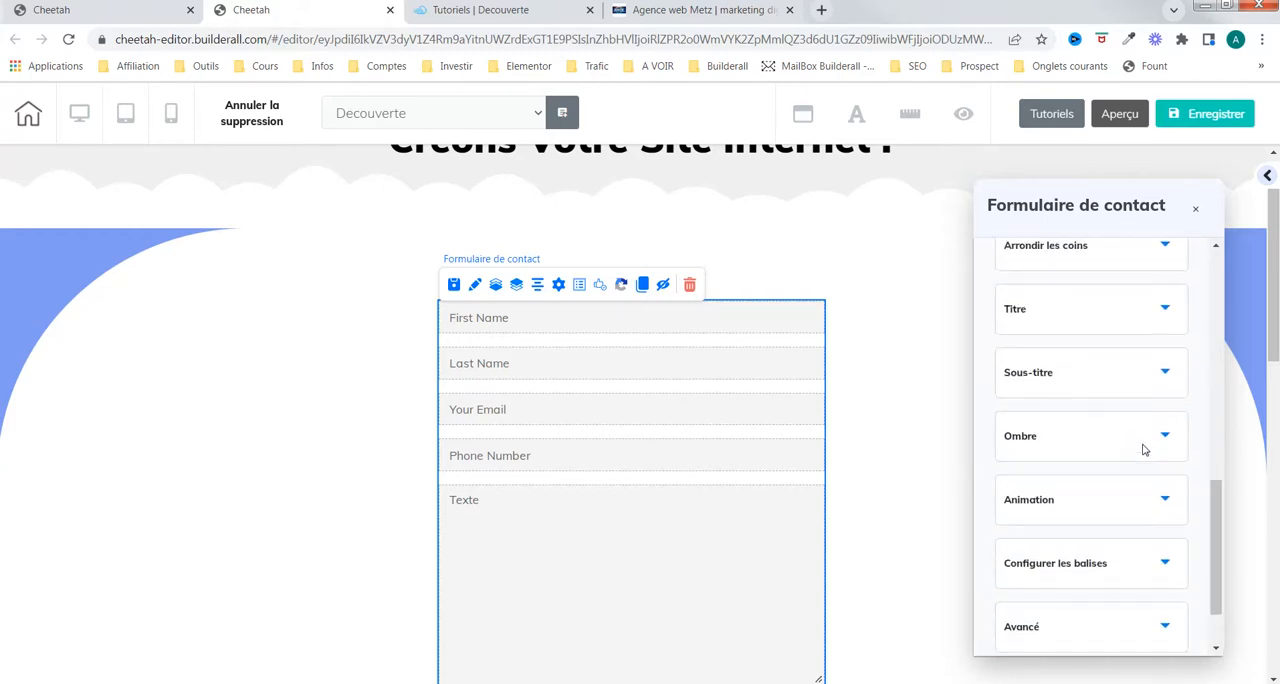
{"action": "scroll", "coordinate": [1145, 450], "scroll_direction": "up", "scroll_amount": 2}
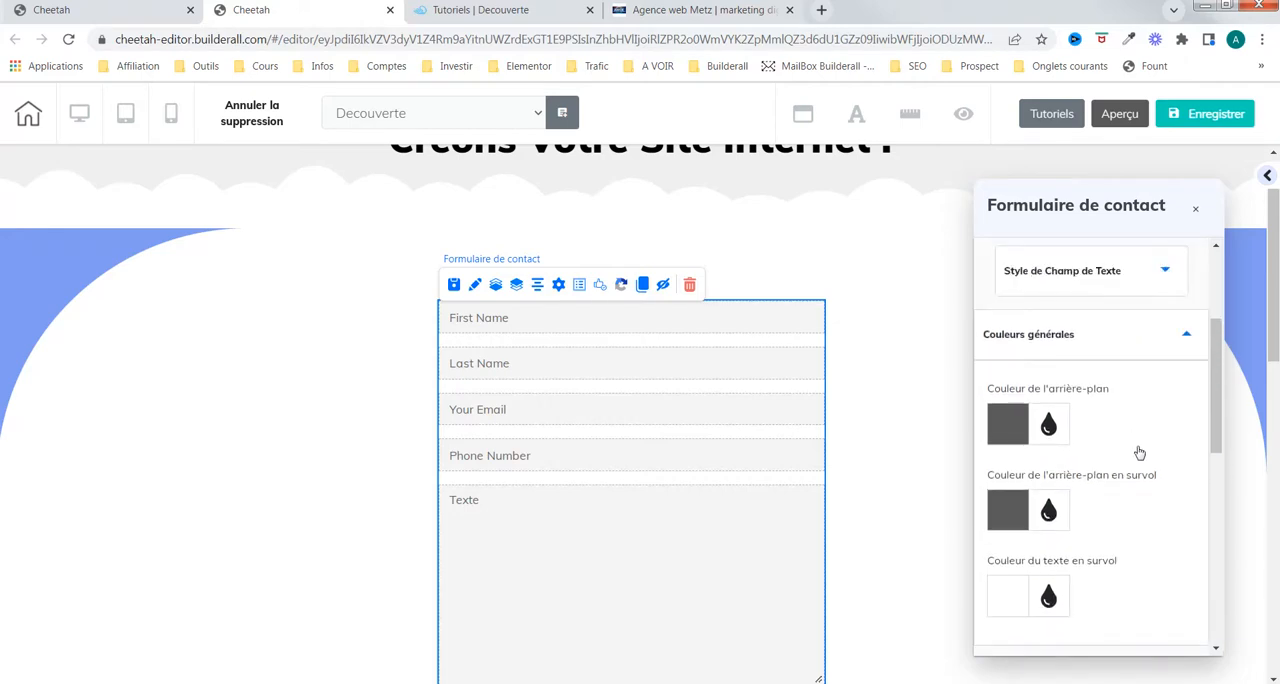
Step: Set the form button's background colour to dark blue-grey 373B49 and its hover background colour to white
{"action": "left_click", "coordinate": [908, 430]}
{"action": "scroll", "coordinate": [904, 431], "scroll_direction": "down", "scroll_amount": 3}
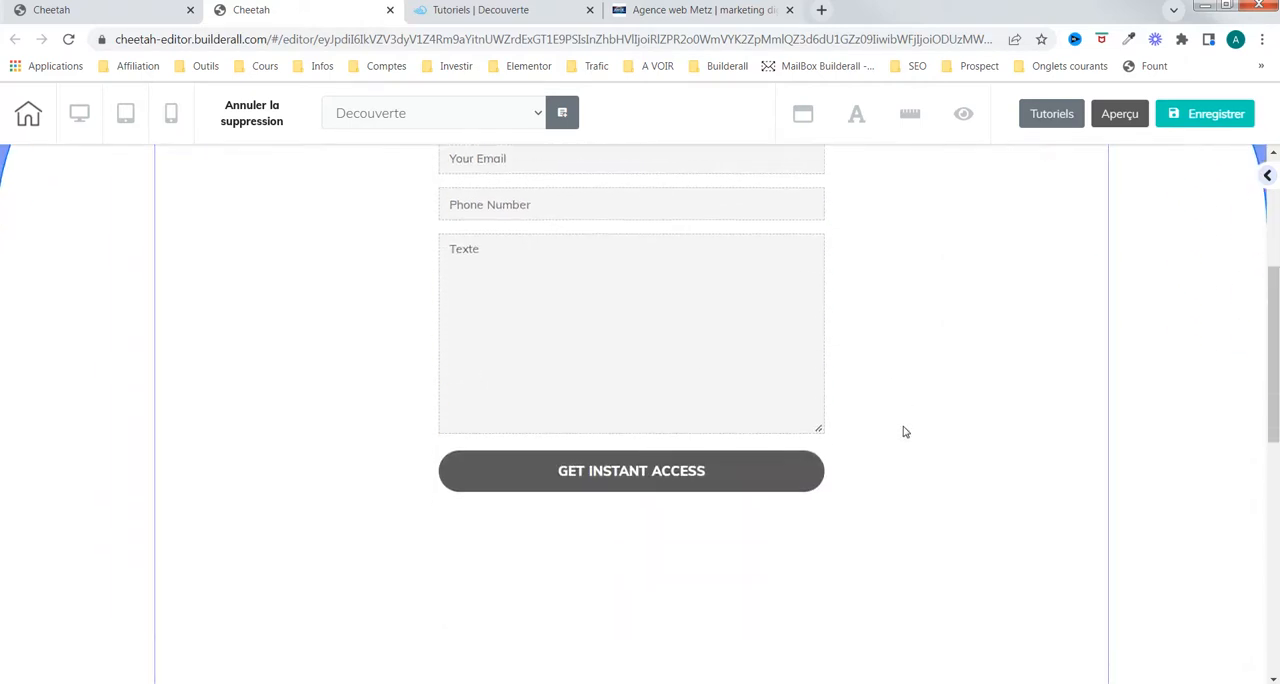
{"action": "scroll", "coordinate": [903, 431], "scroll_direction": "up", "scroll_amount": 1}
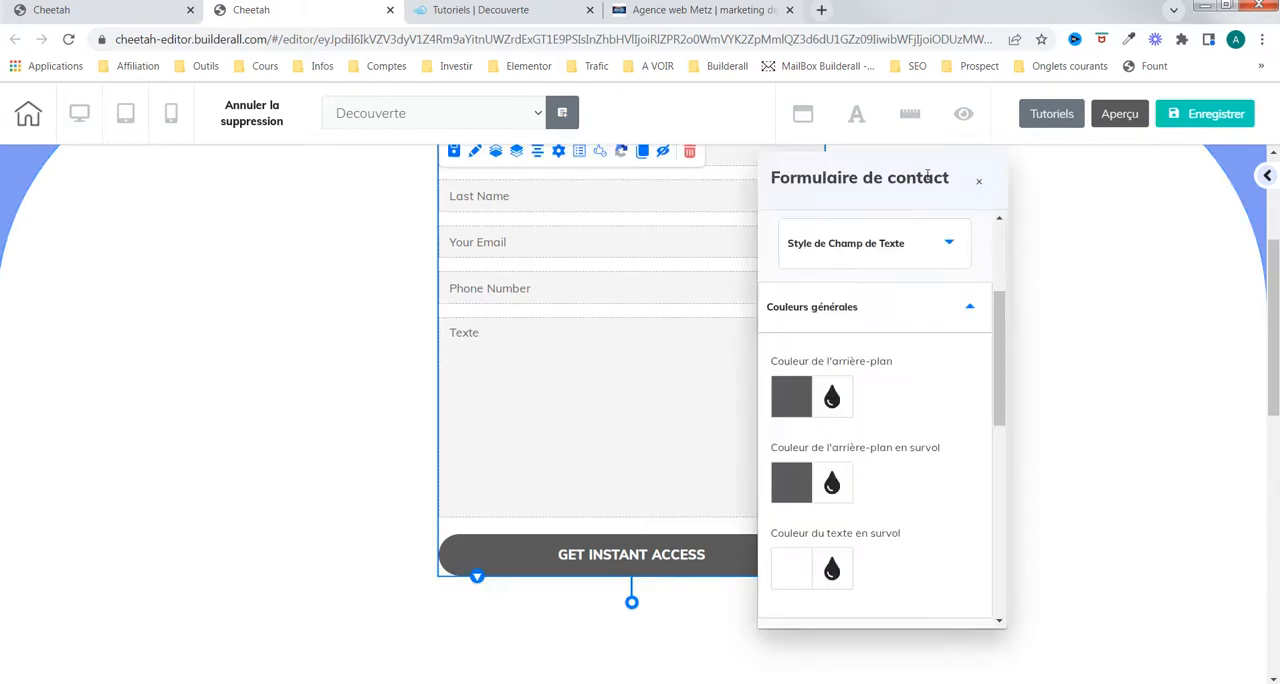
{"action": "left_click_drag", "start_coordinate": [928, 176], "coordinate": [1158, 179]}
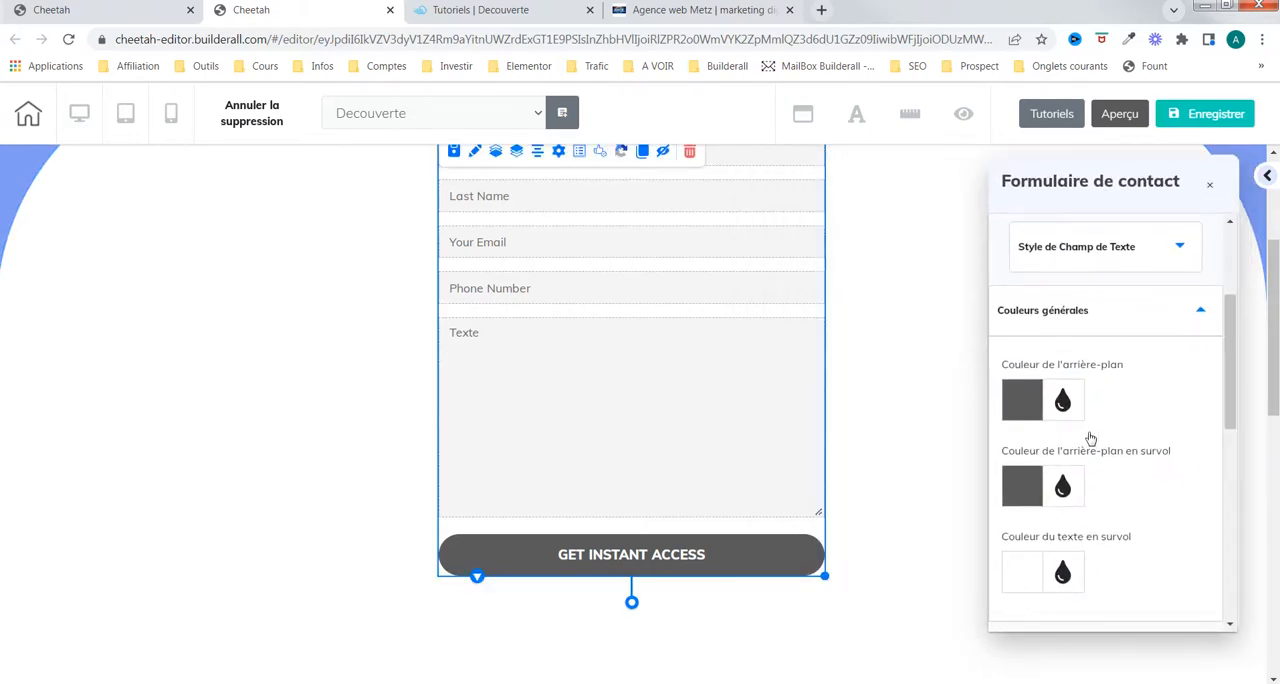
{"action": "left_click_drag", "start_coordinate": [1225, 407], "coordinate": [1226, 417]}
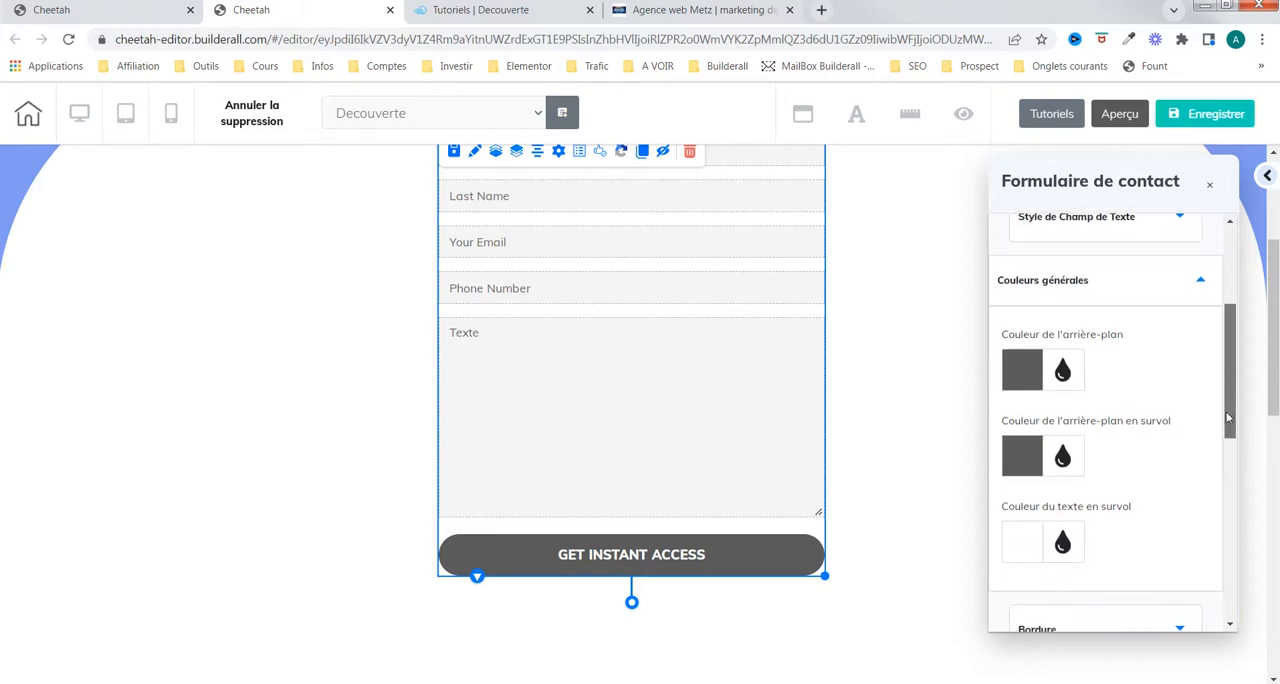
{"action": "left_click", "coordinate": [1028, 385]}
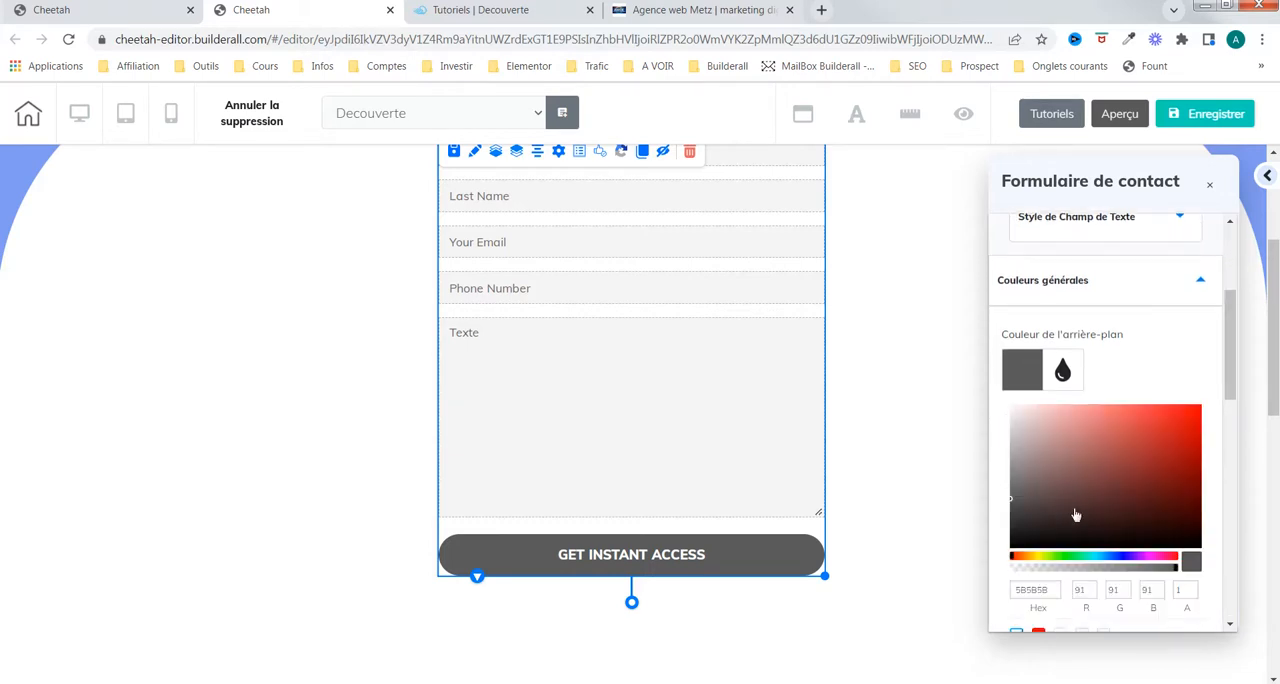
{"action": "left_click", "coordinate": [1118, 558]}
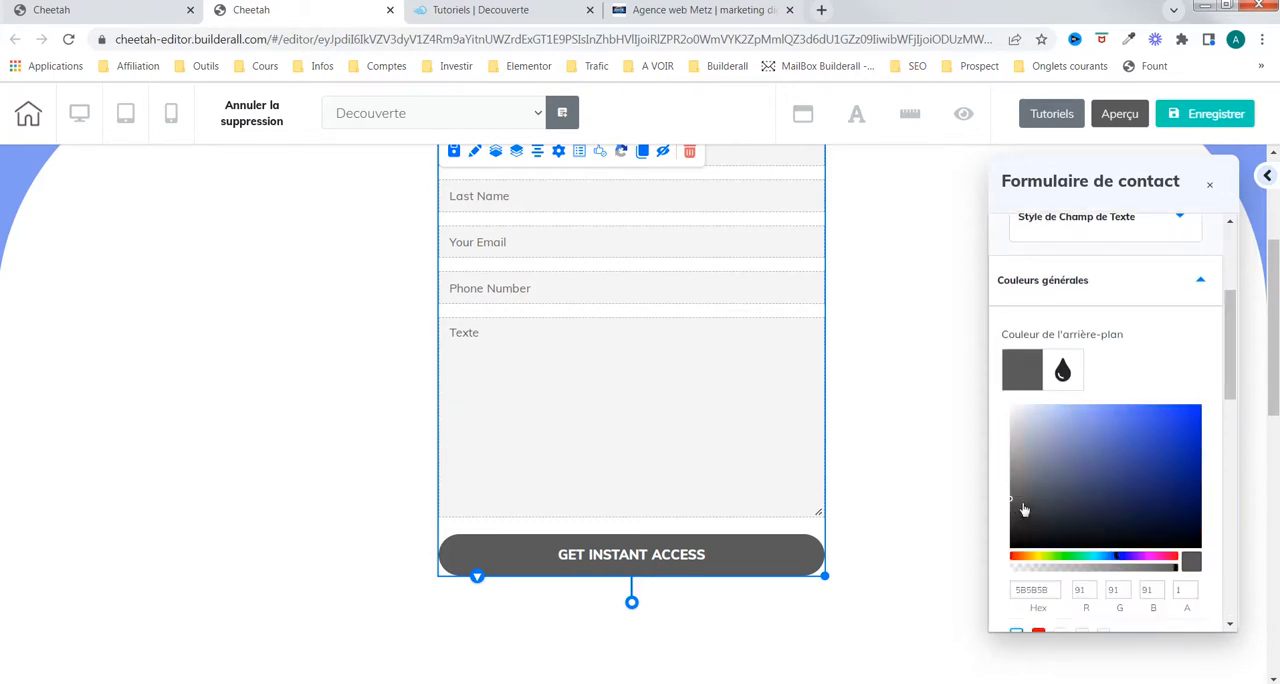
{"action": "left_click", "coordinate": [1059, 513]}
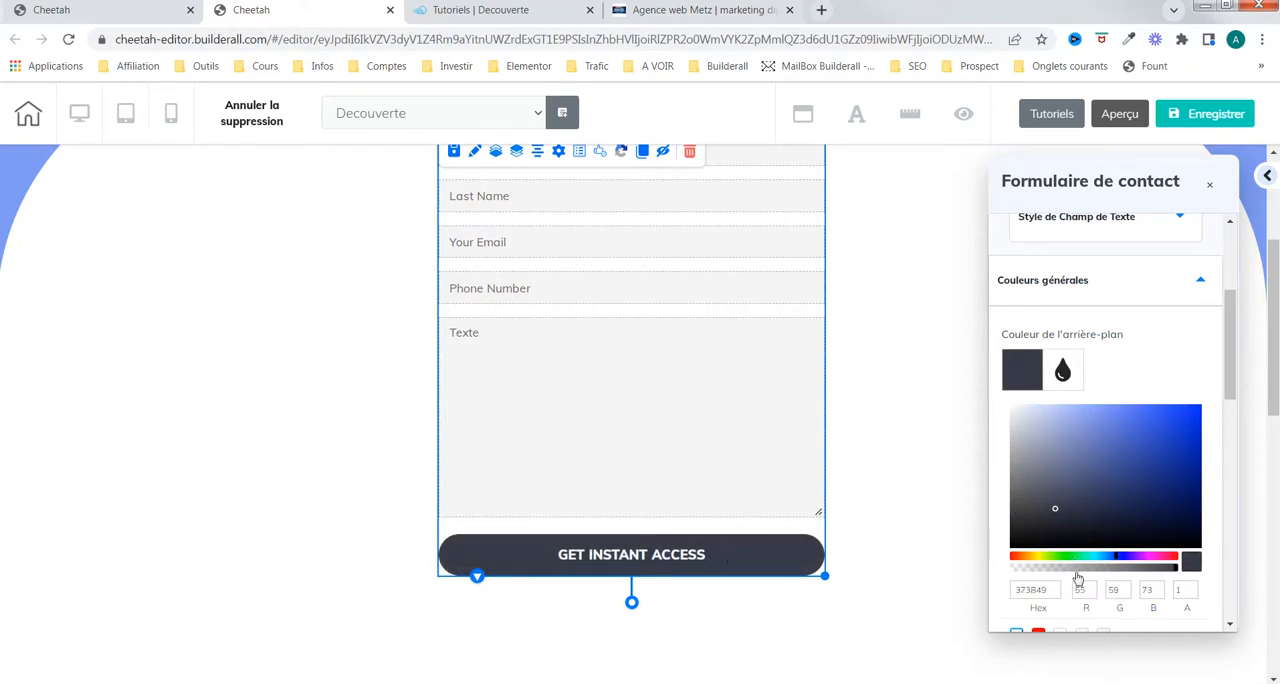
{"action": "left_click", "coordinate": [1018, 366]}
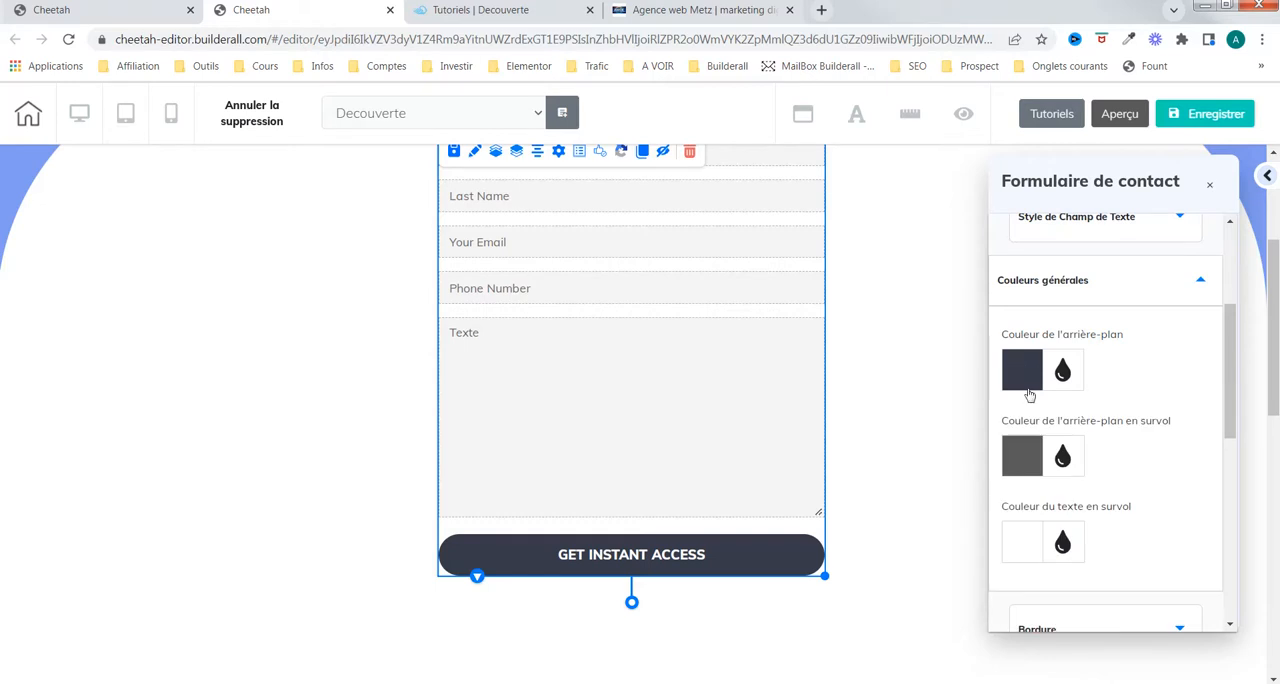
{"action": "left_click", "coordinate": [1018, 457]}
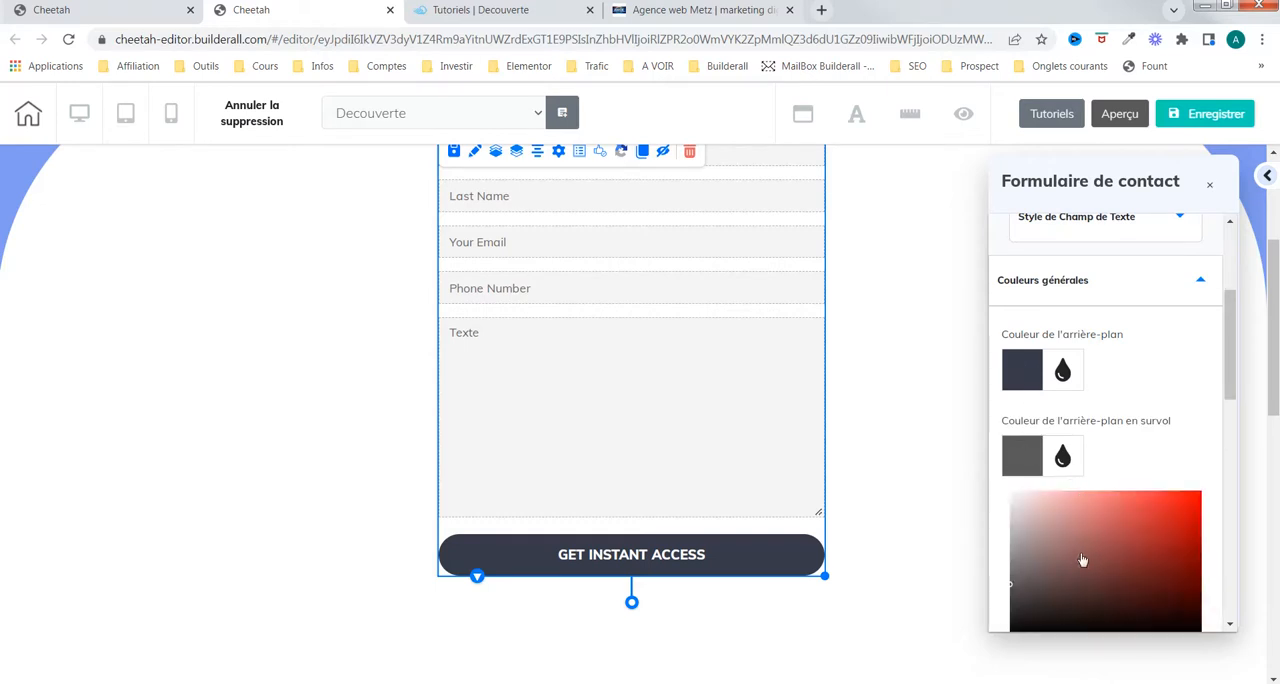
{"action": "left_click_drag", "start_coordinate": [1052, 560], "coordinate": [1010, 492]}
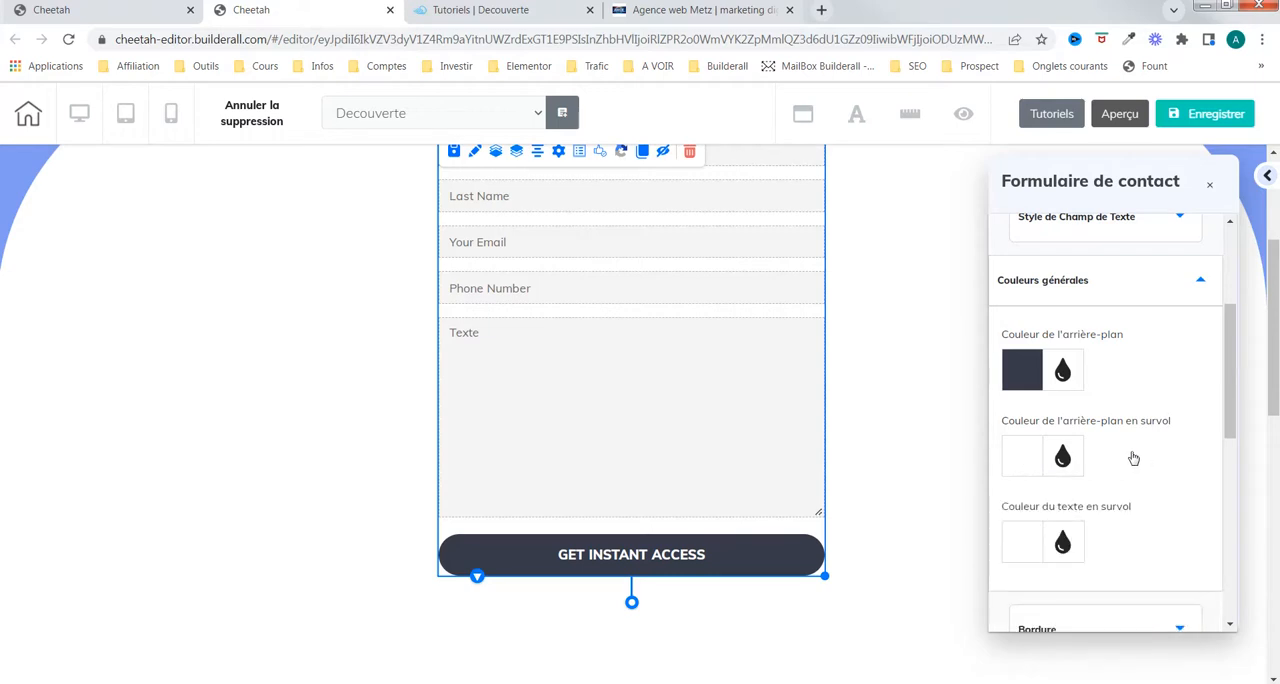
Step: Copy the button background's hex code 373B49 and apply it as the hover text colour
{"action": "left_click", "coordinate": [1034, 374]}
{"action": "double_click", "coordinate": [1033, 590]}
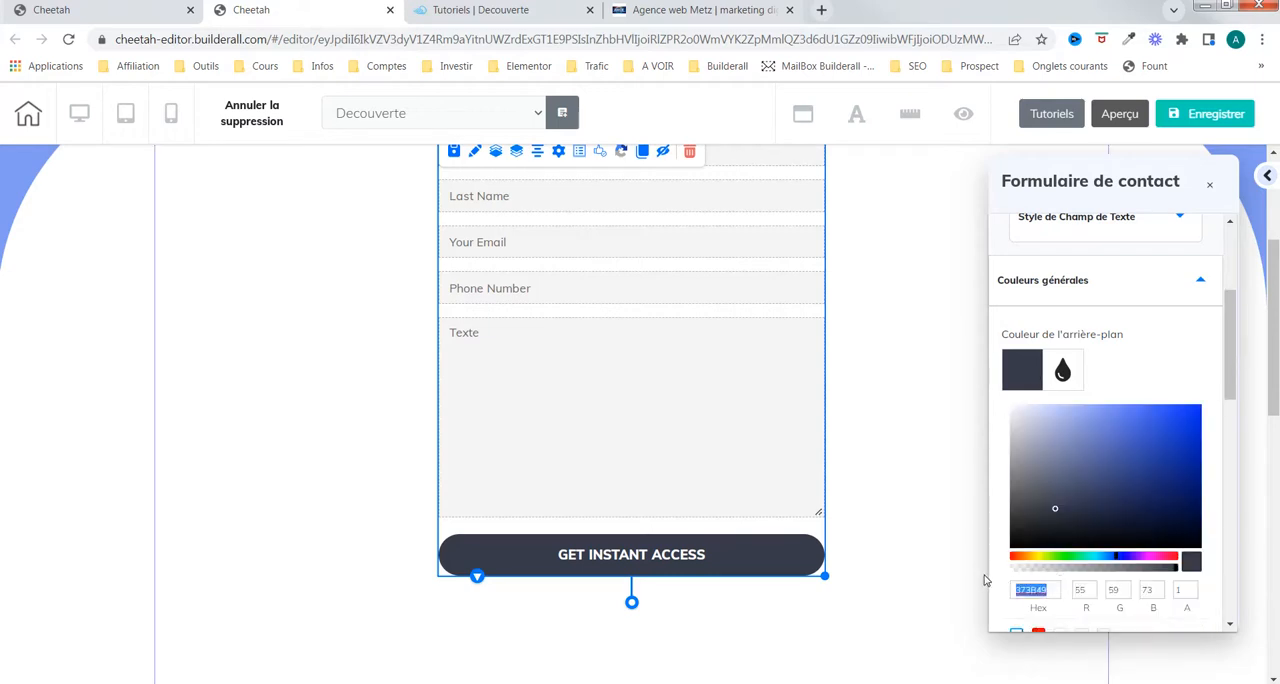
{"action": "right_click", "coordinate": [1038, 596]}
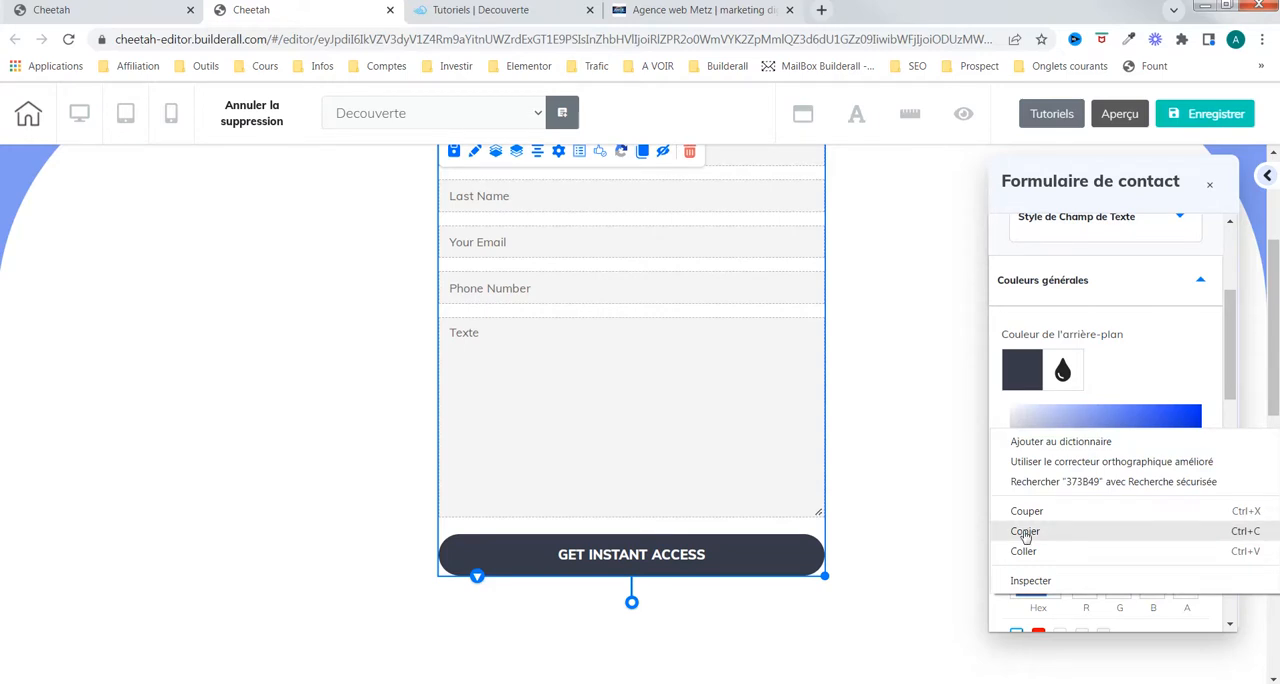
{"action": "left_click", "coordinate": [1024, 535]}
{"action": "left_click", "coordinate": [1026, 377]}
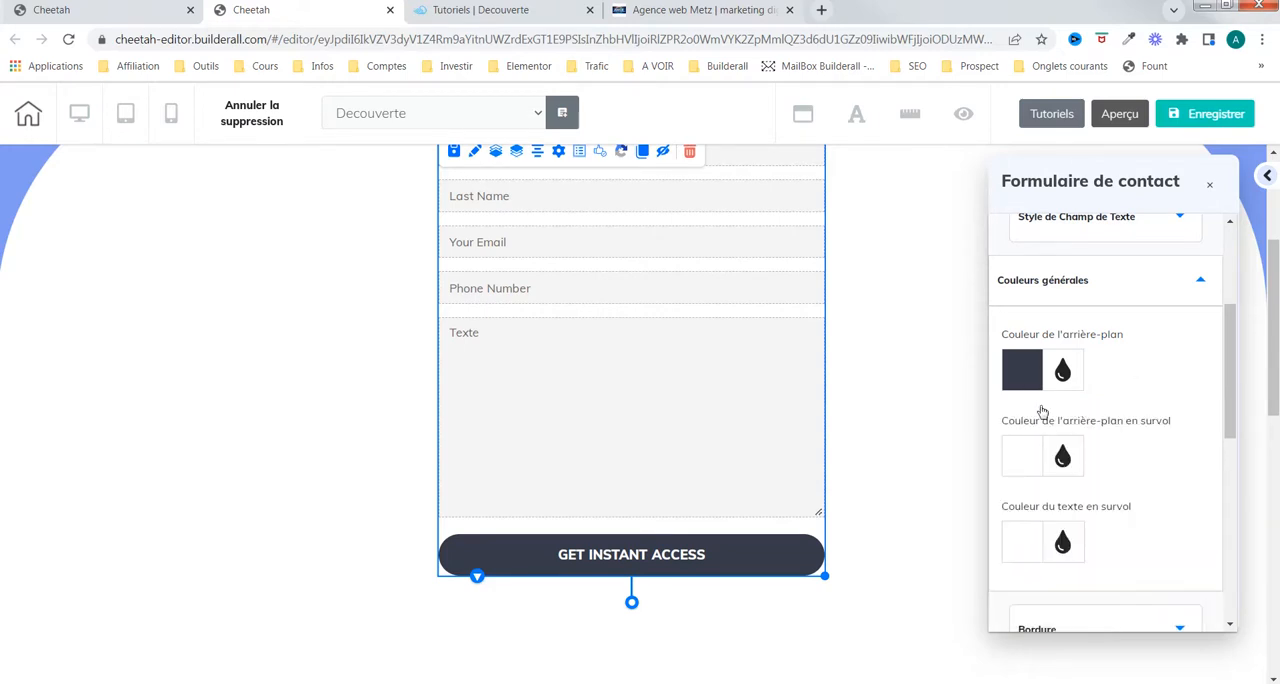
{"action": "scroll", "coordinate": [1150, 468], "scroll_direction": "down", "scroll_amount": 1}
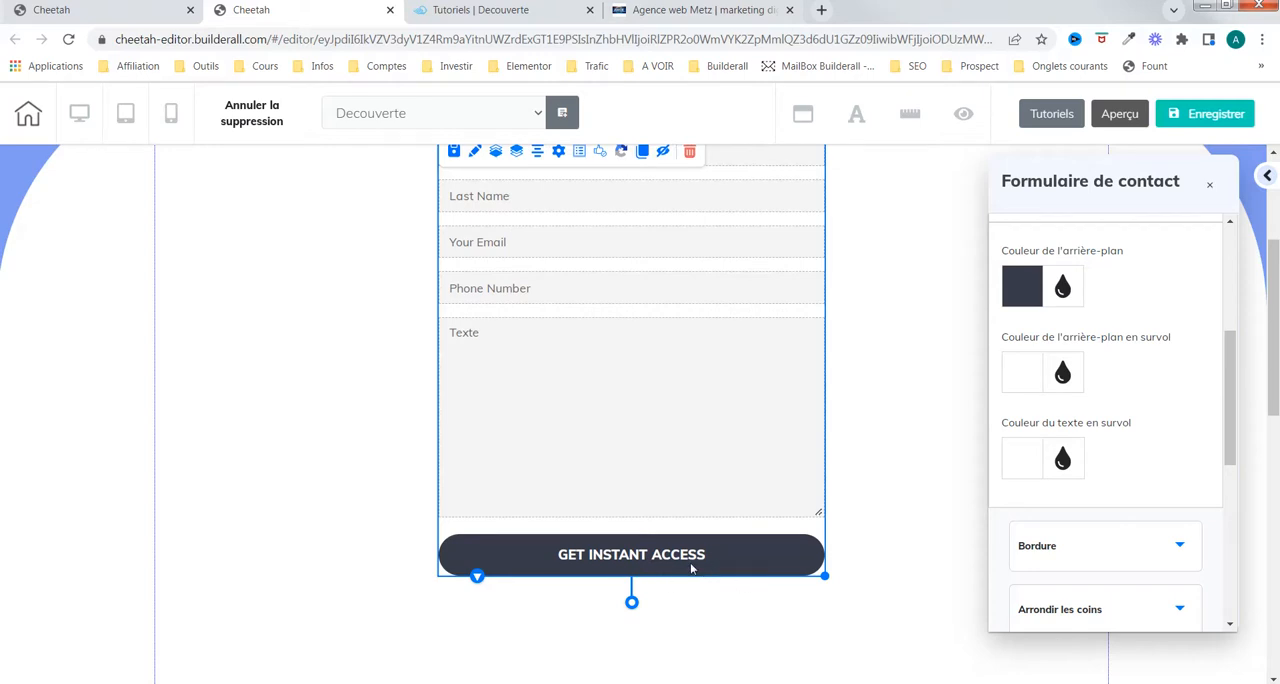
{"action": "left_click", "coordinate": [1028, 464]}
{"action": "scroll", "coordinate": [1050, 495], "scroll_direction": "down", "scroll_amount": 3}
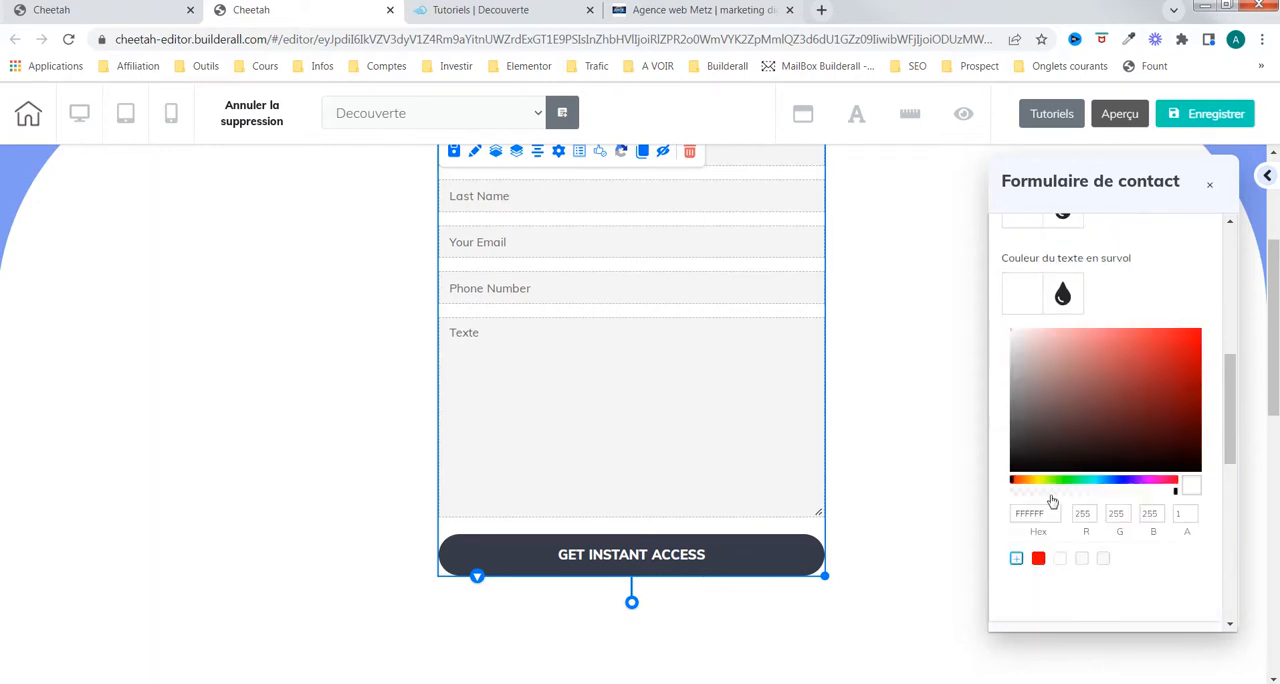
{"action": "left_click_drag", "start_coordinate": [1058, 427], "coordinate": [1007, 427]}
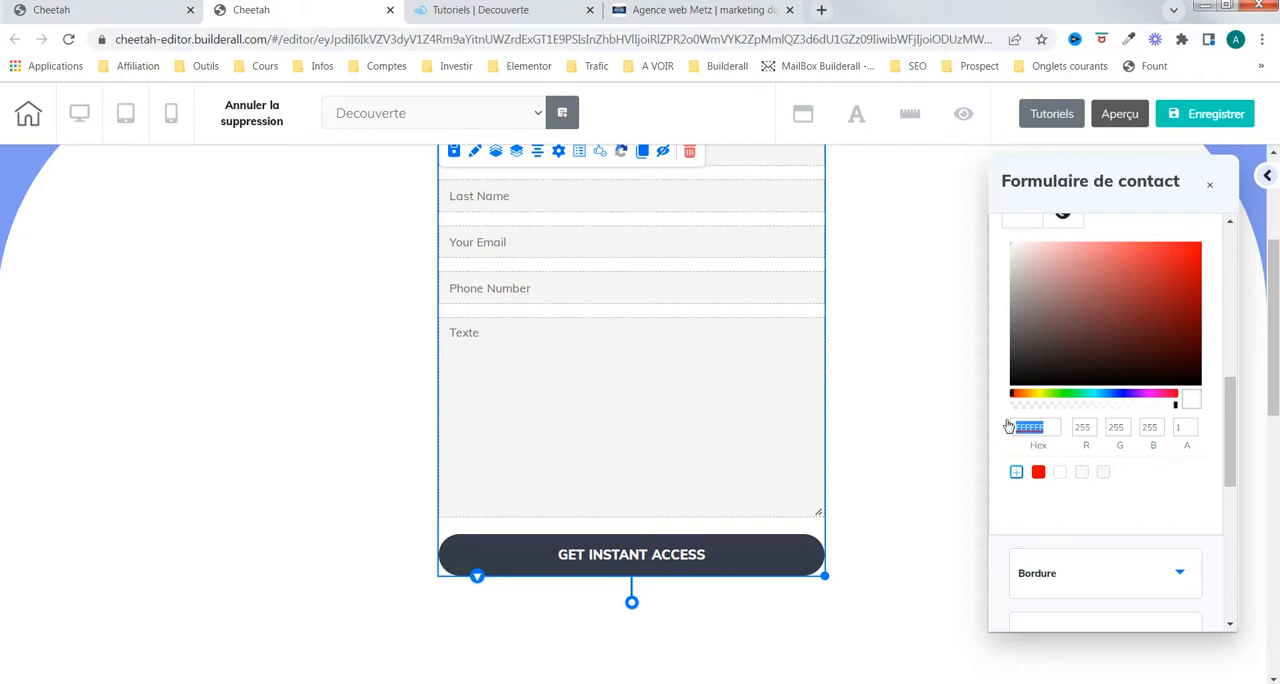
{"action": "key", "text": "ctrl+v"}
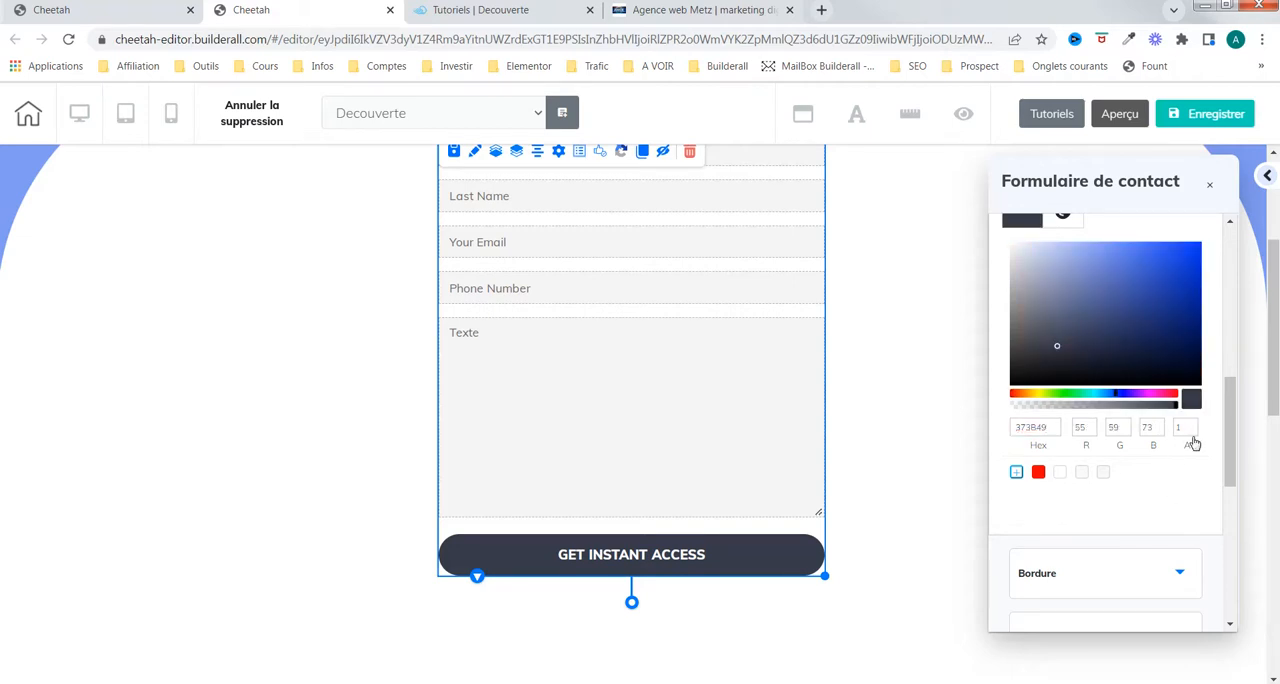
Step: Give the form button a solid border of size 1 in the copied colour 373B49
{"action": "scroll", "coordinate": [1193, 443], "scroll_direction": "down", "scroll_amount": 3}
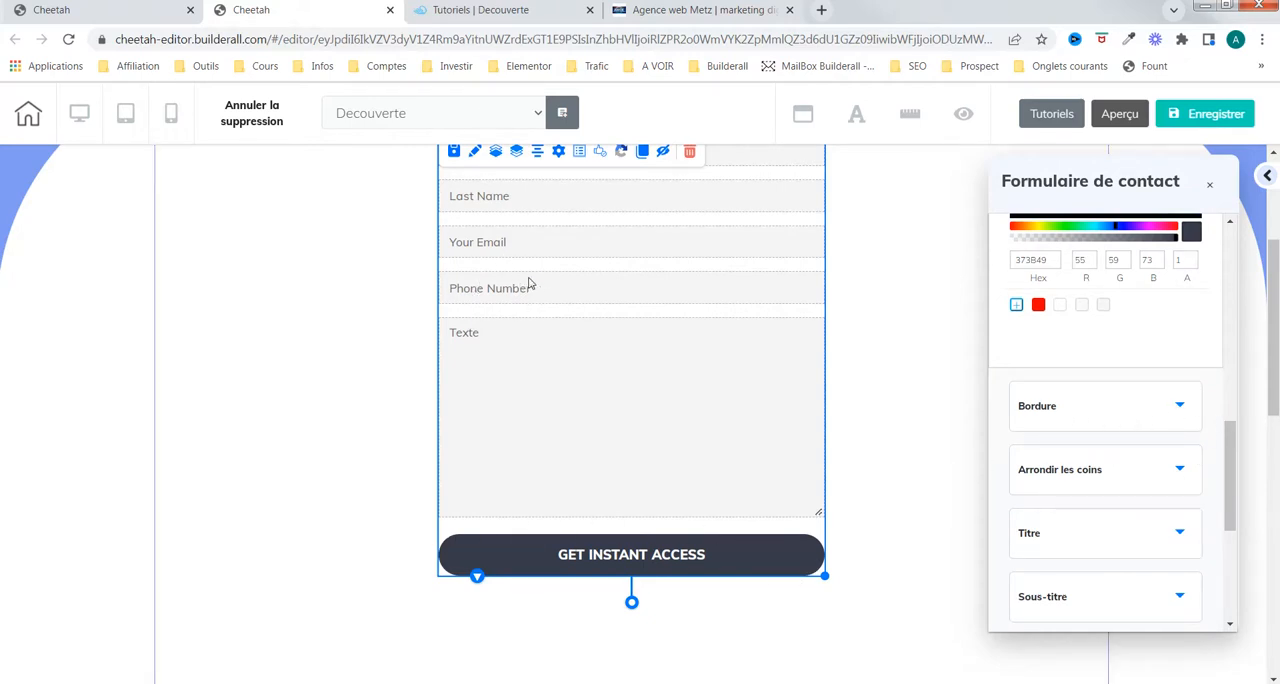
{"action": "scroll", "coordinate": [1184, 412], "scroll_direction": "down", "scroll_amount": 2}
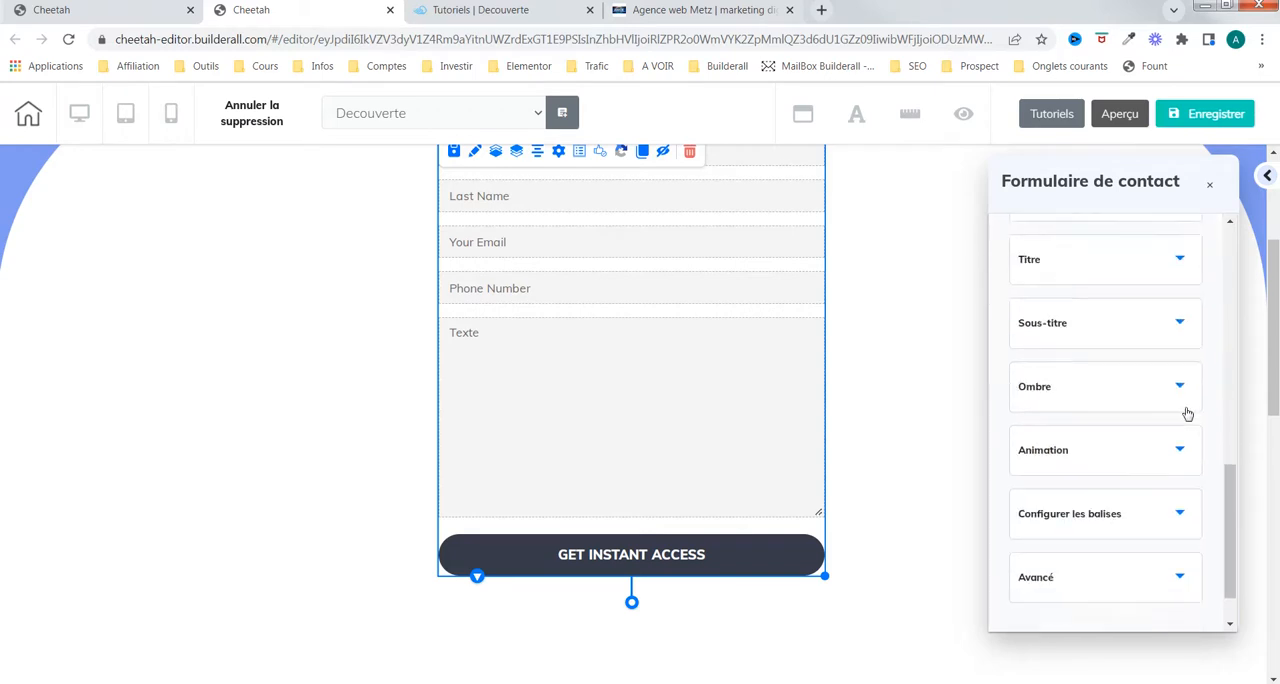
{"action": "scroll", "coordinate": [1186, 417], "scroll_direction": "up", "scroll_amount": 4}
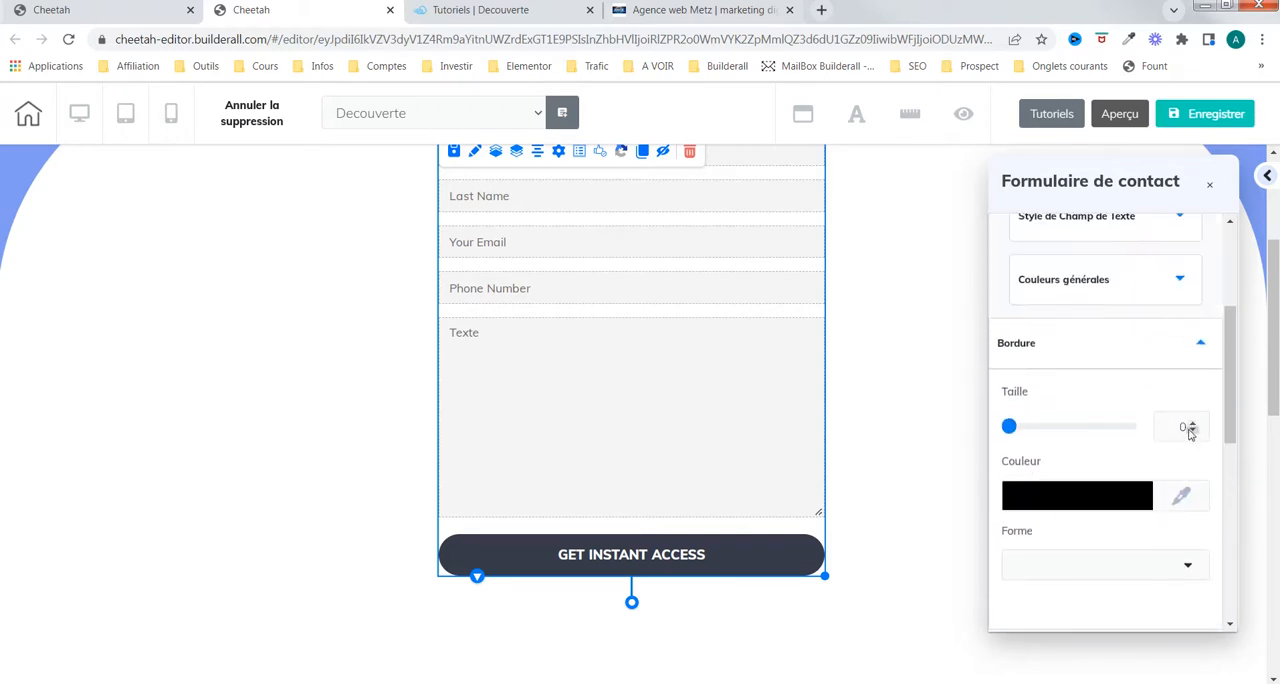
{"action": "left_click", "coordinate": [1192, 423]}
{"action": "left_click", "coordinate": [1118, 494]}
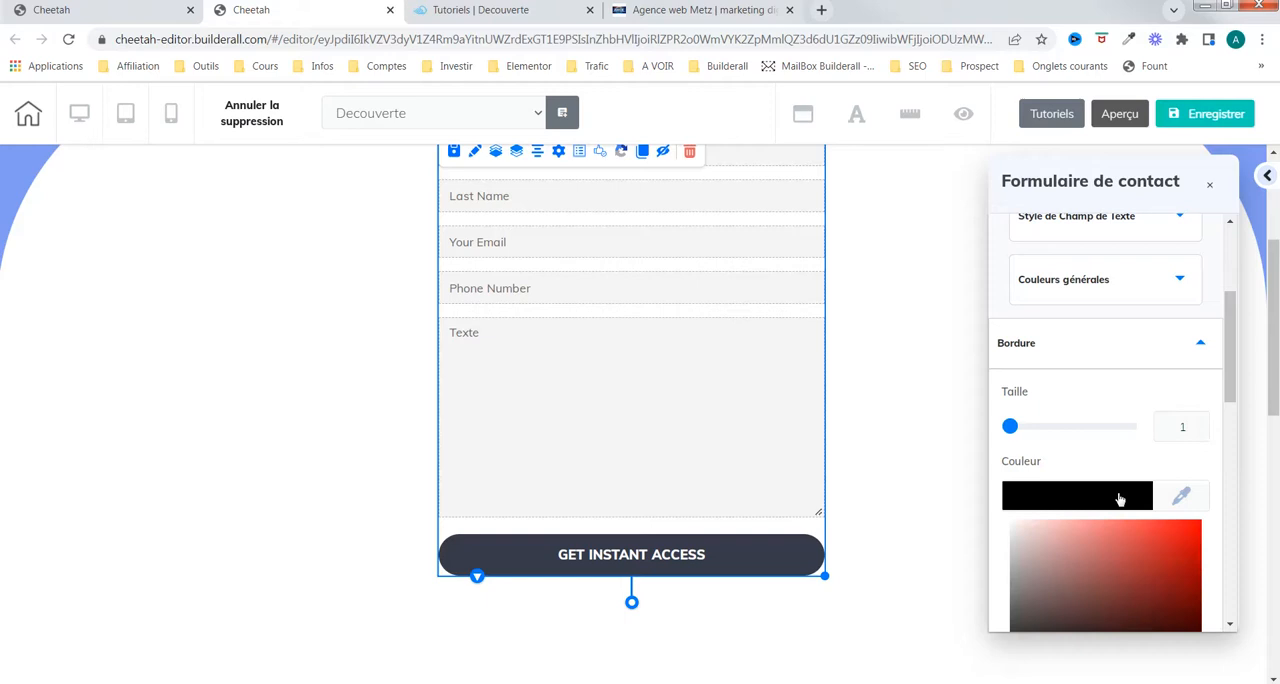
{"action": "scroll", "coordinate": [1068, 475], "scroll_direction": "down", "scroll_amount": 1}
{"action": "left_click_drag", "start_coordinate": [1048, 372], "coordinate": [1005, 373]}
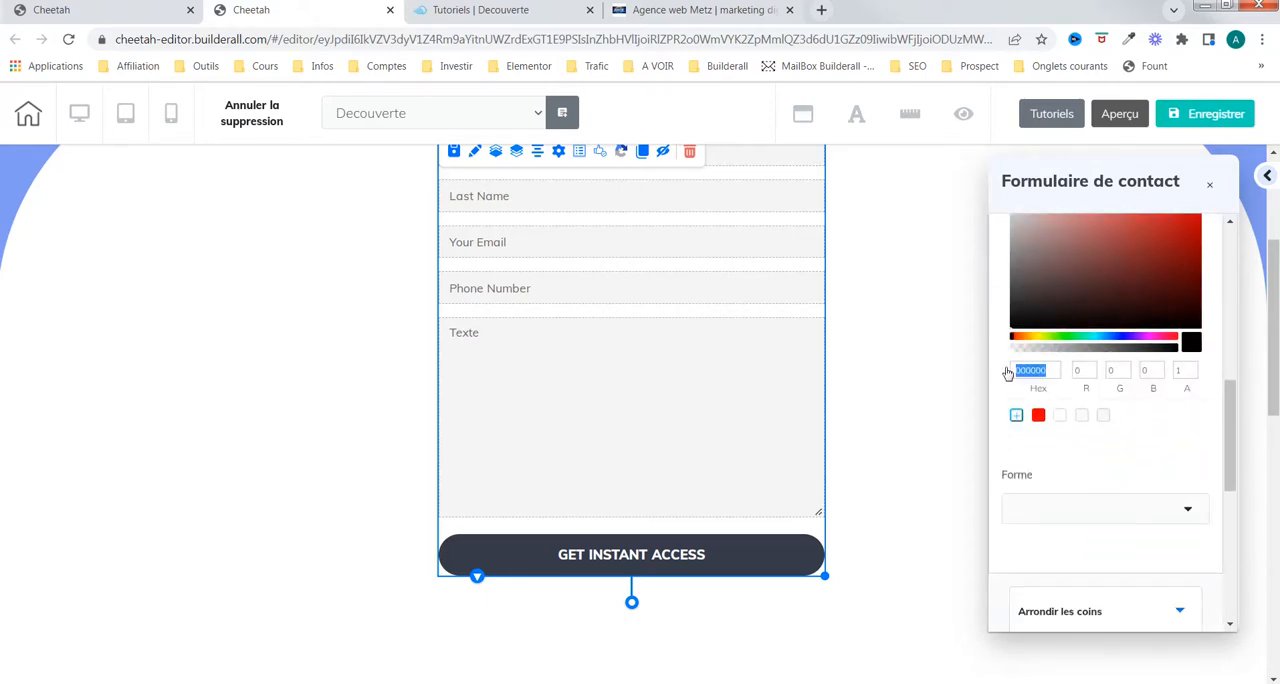
{"action": "key", "text": "ctrl+v"}
{"action": "left_click", "coordinate": [1188, 504]}
{"action": "scroll", "coordinate": [1191, 515], "scroll_direction": "down", "scroll_amount": 2}
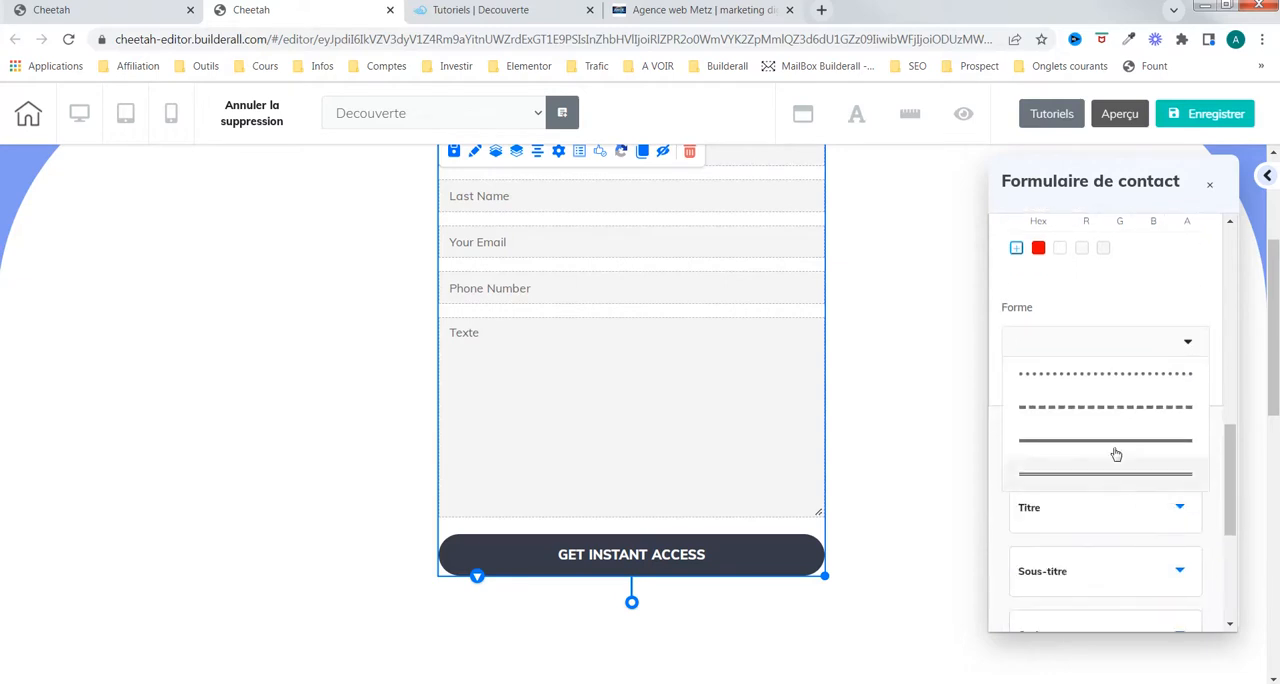
{"action": "left_click", "coordinate": [1124, 444]}
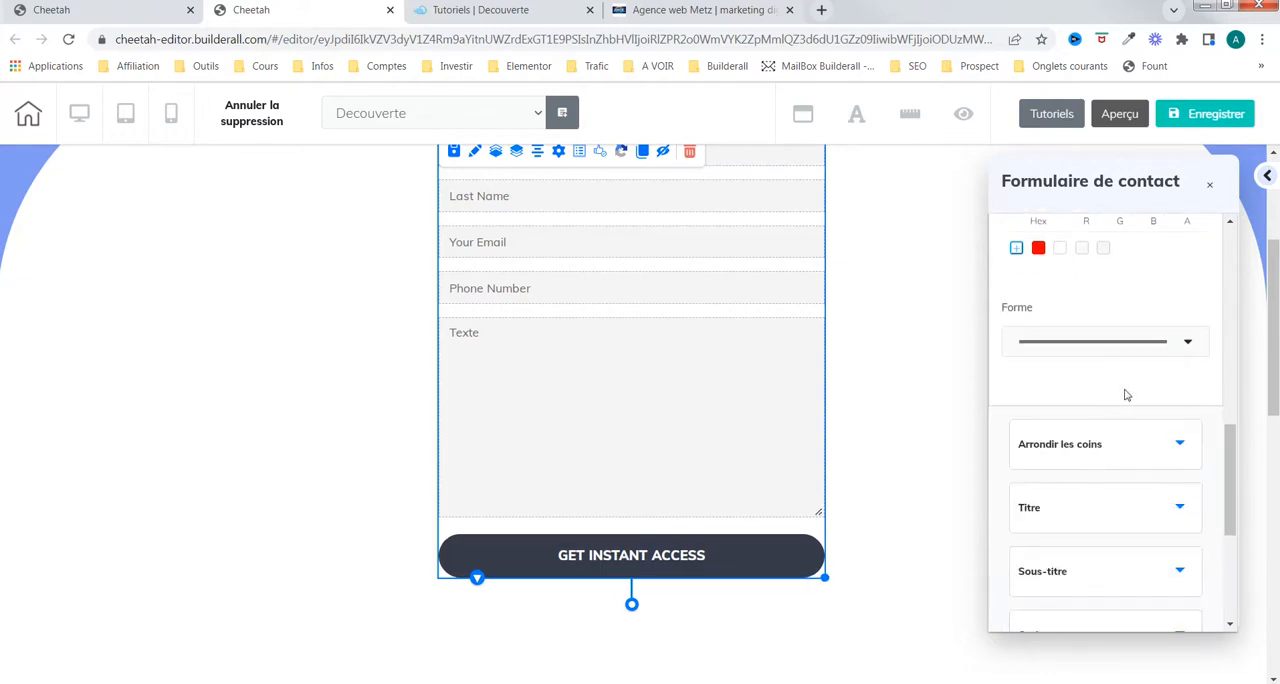
Step: Set the rounding of all four button corners to 5
{"action": "scroll", "coordinate": [1127, 400], "scroll_direction": "down", "scroll_amount": 1}
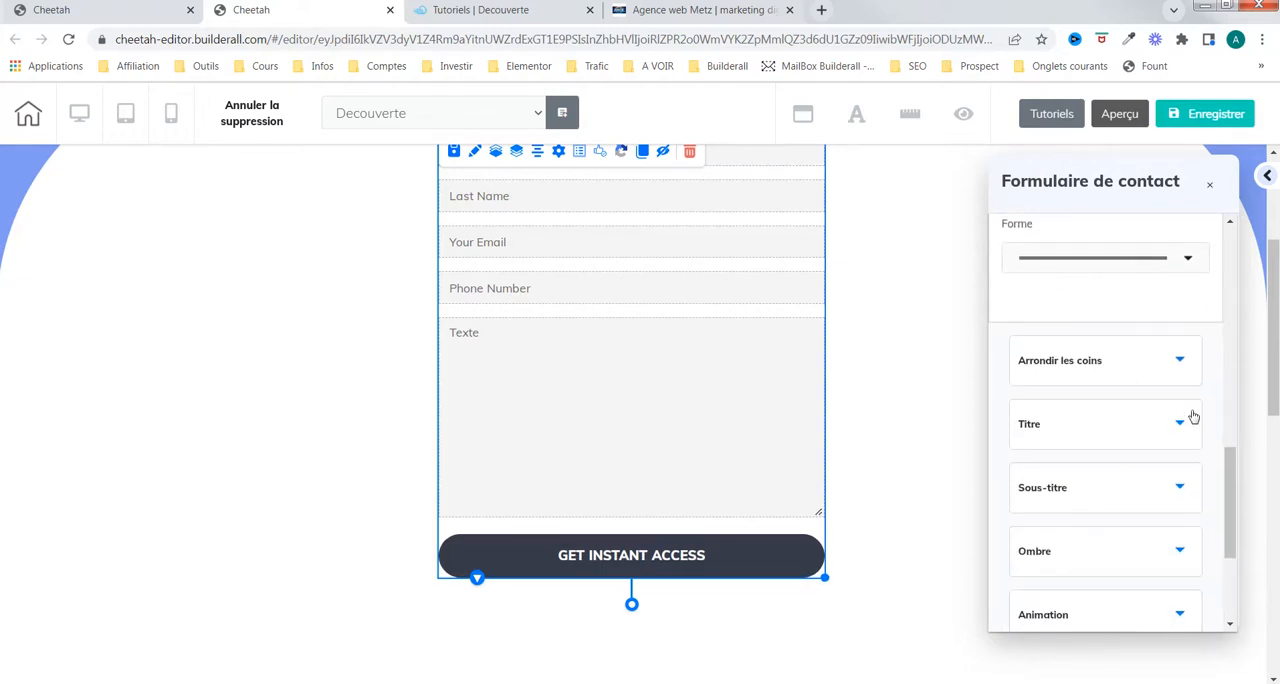
{"action": "left_click", "coordinate": [1160, 362]}
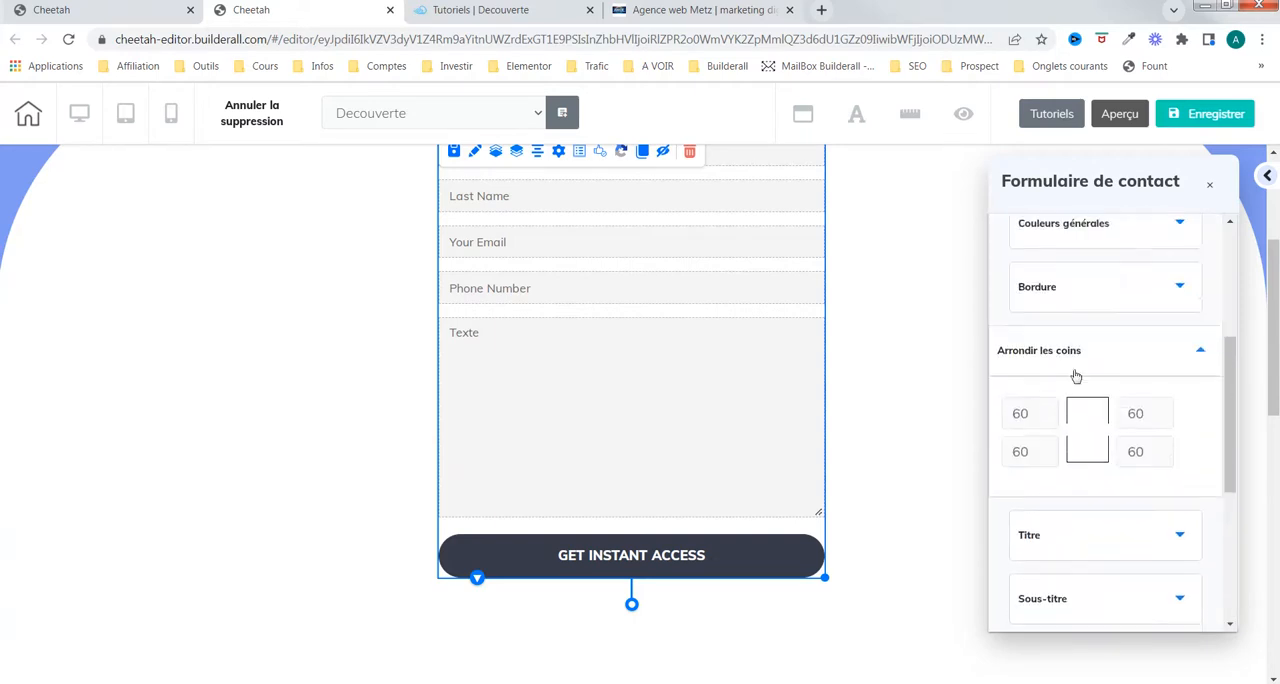
{"action": "double_click", "coordinate": [1020, 413]}
{"action": "type", "text": "5"}
{"action": "key", "text": "Tab"}
{"action": "type", "text": "5"}
{"action": "key", "text": "Tab"}
{"action": "type", "text": "5"}
{"action": "key", "text": "Tab"}
{"action": "type", "text": "5"}
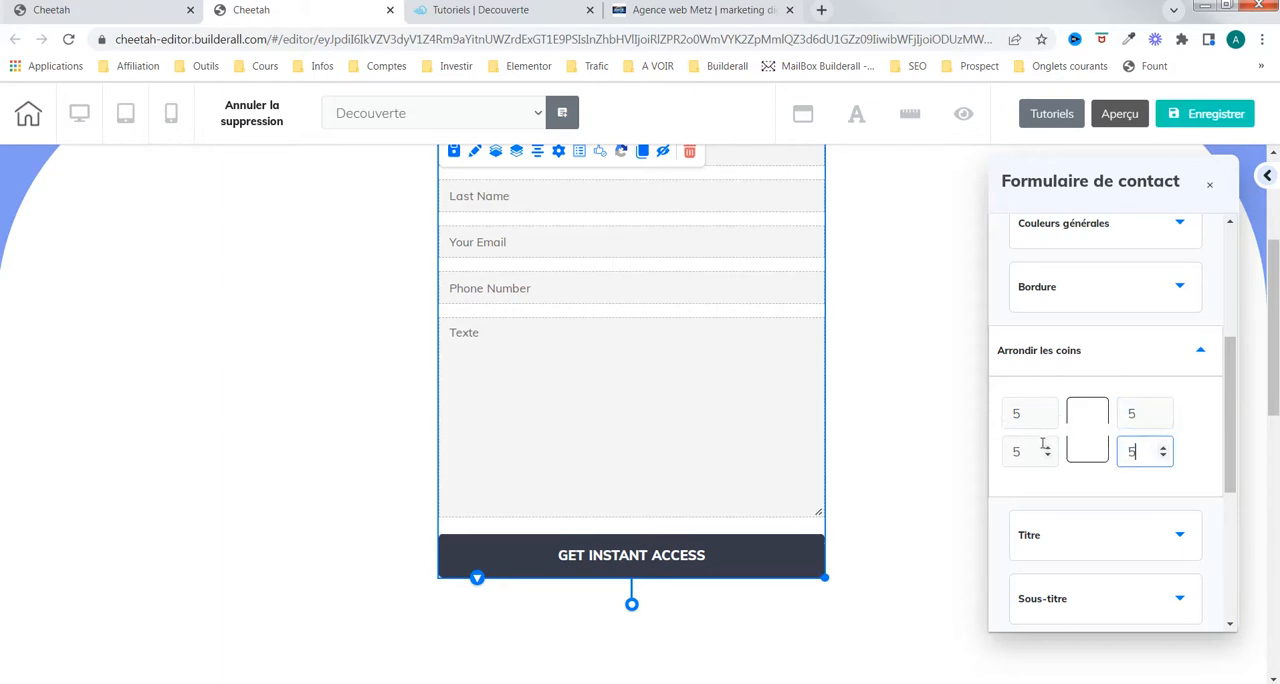
Step: Replace the form button's title text with "ENVOYER MON MESSAGE"
{"action": "left_click", "coordinate": [1035, 451]}
{"action": "scroll", "coordinate": [1098, 477], "scroll_direction": "down", "scroll_amount": 1}
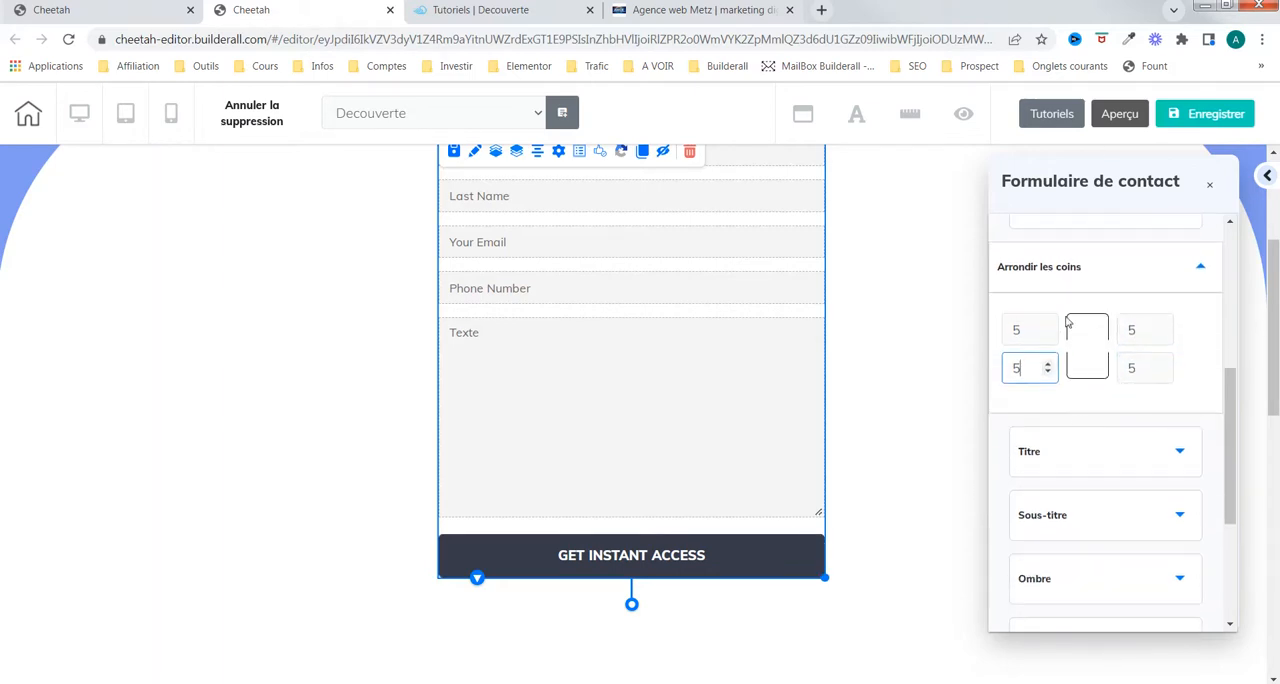
{"action": "left_click", "coordinate": [1157, 455]}
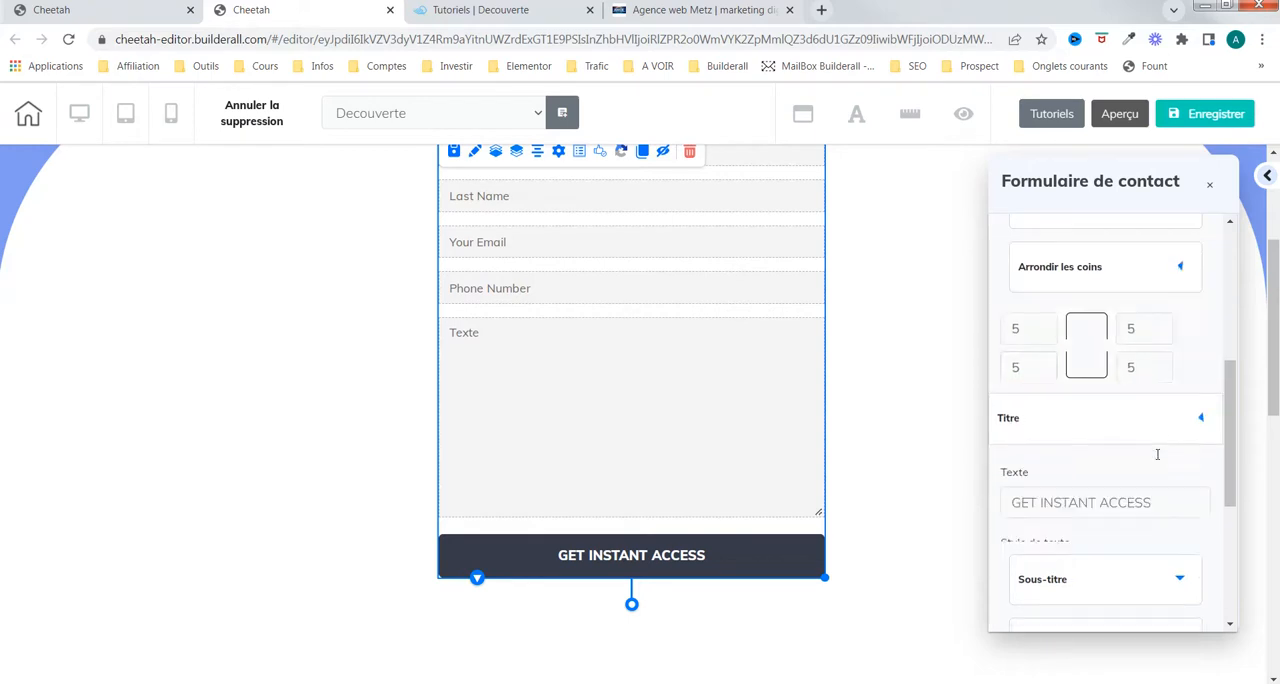
{"action": "triple_click", "coordinate": [1105, 419]}
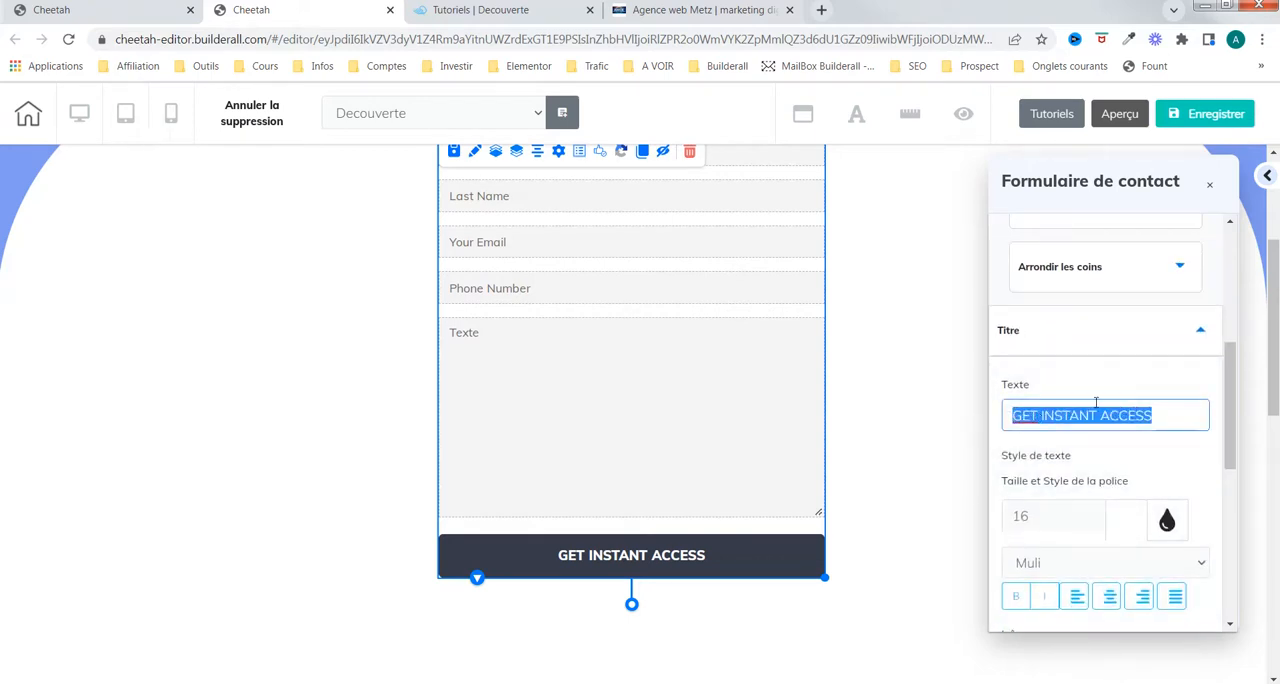
{"action": "key", "text": "Caps_Lock"}
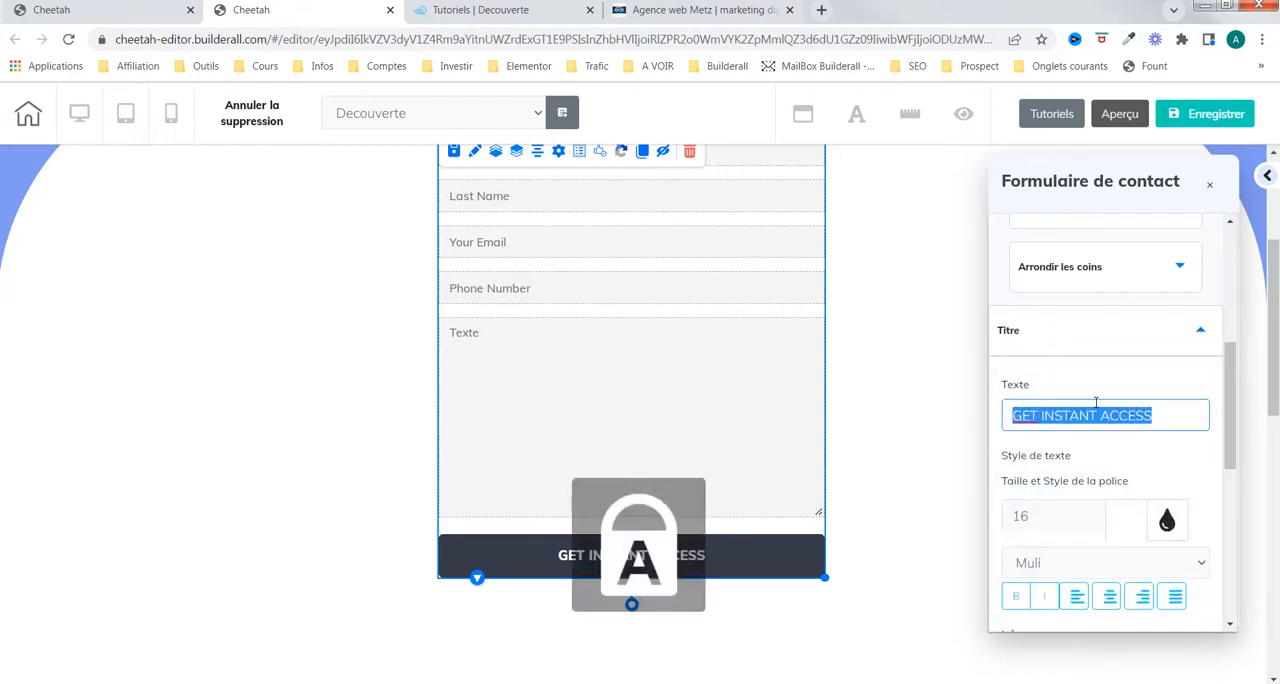
{"action": "type", "text": "ENV"}
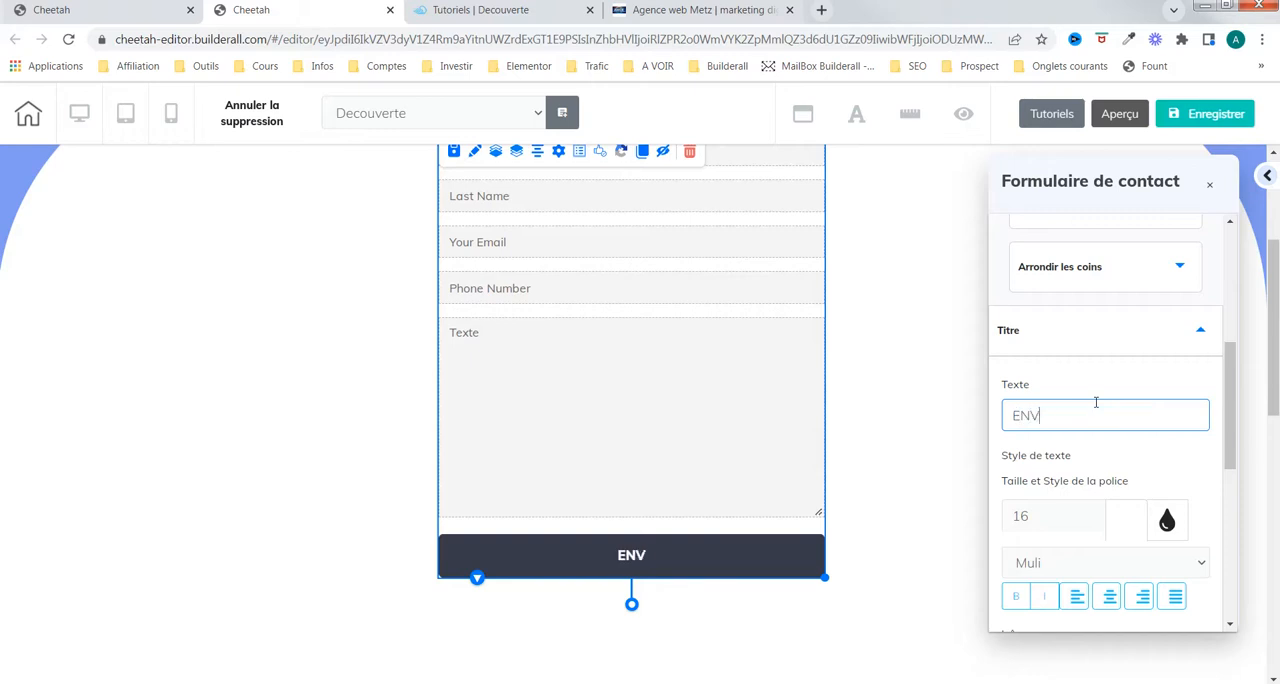
{"action": "type", "text": "OYER MON"}
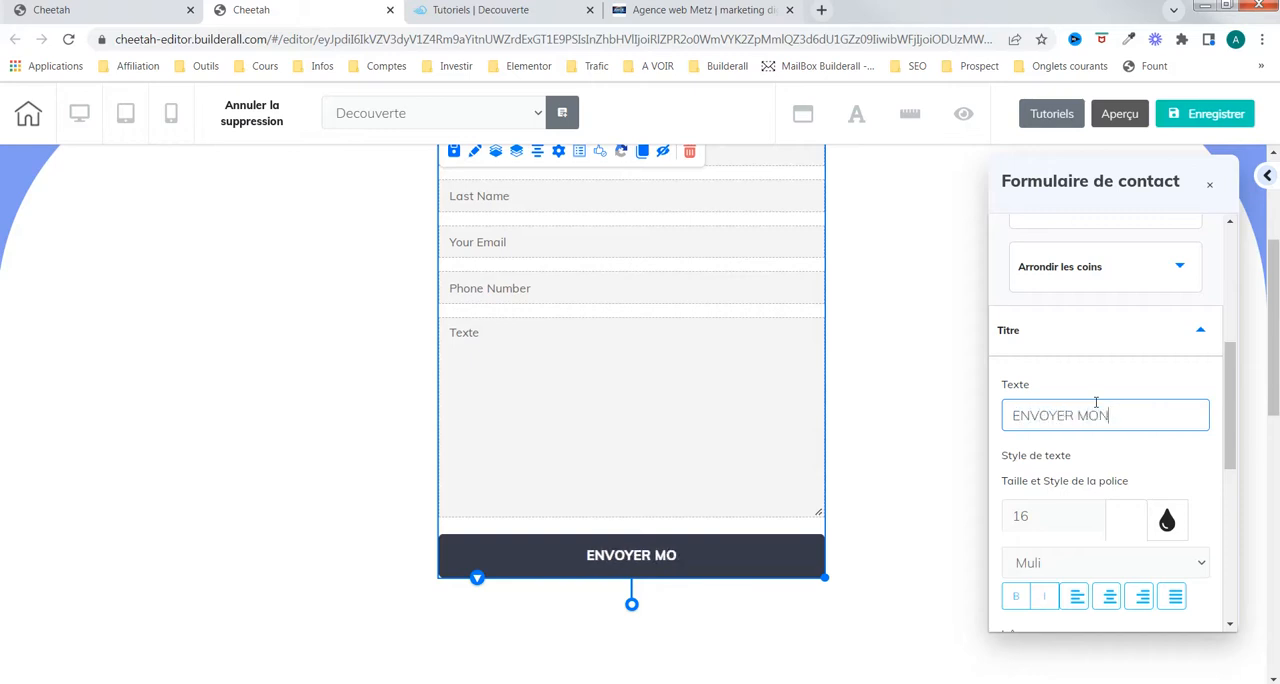
{"action": "type", "text": " MESSAGE"}
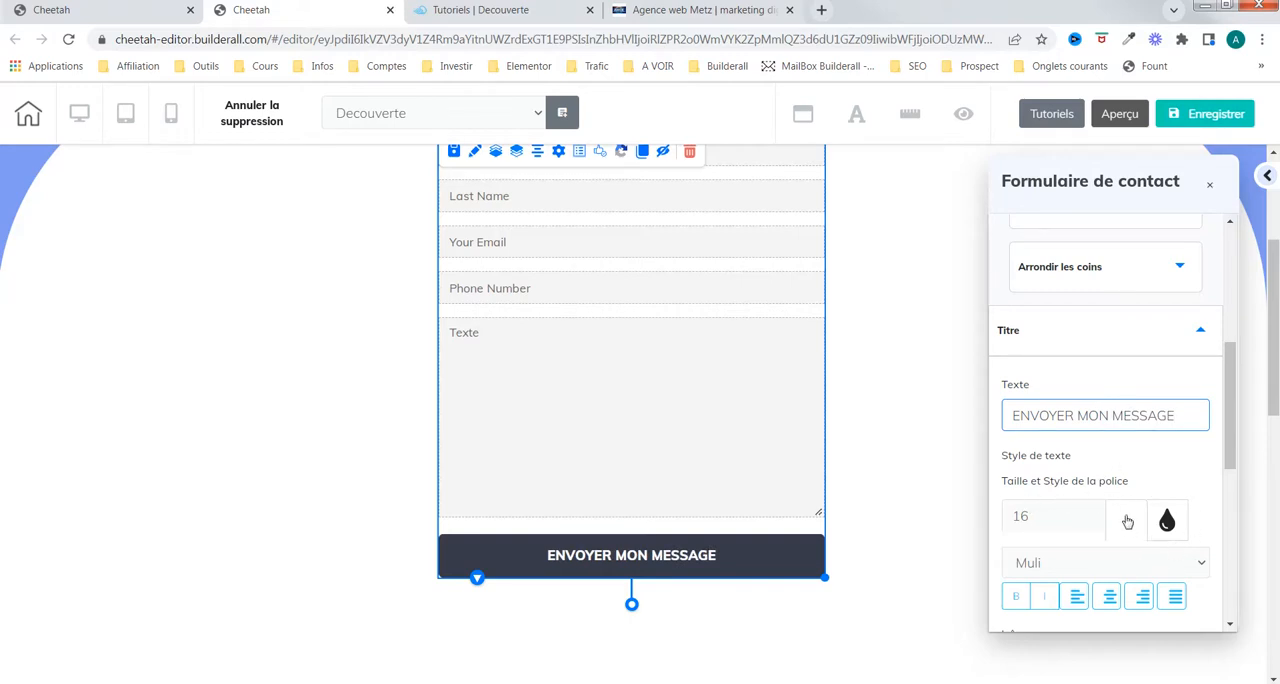
Step: Try the left, right and justified alignments on the button title and return it to centred
{"action": "scroll", "coordinate": [1127, 521], "scroll_direction": "down", "scroll_amount": 2}
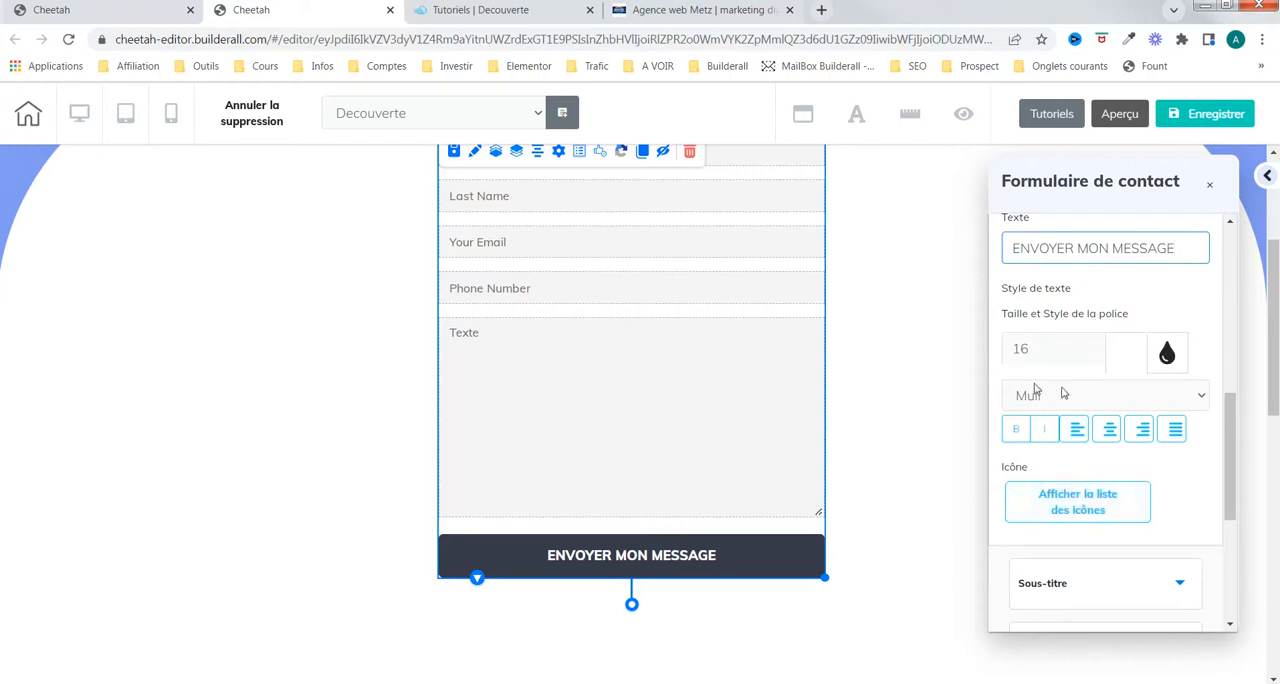
{"action": "scroll", "coordinate": [1087, 422], "scroll_direction": "down", "scroll_amount": 1}
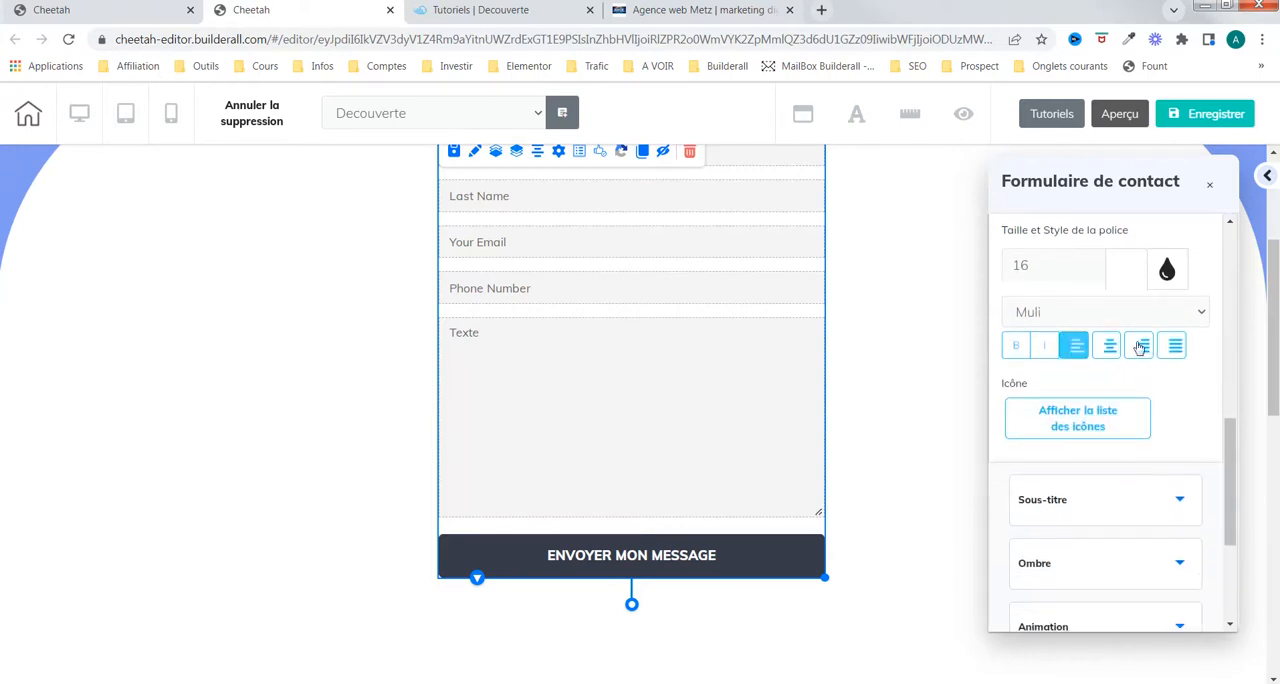
{"action": "left_click", "coordinate": [1082, 349]}
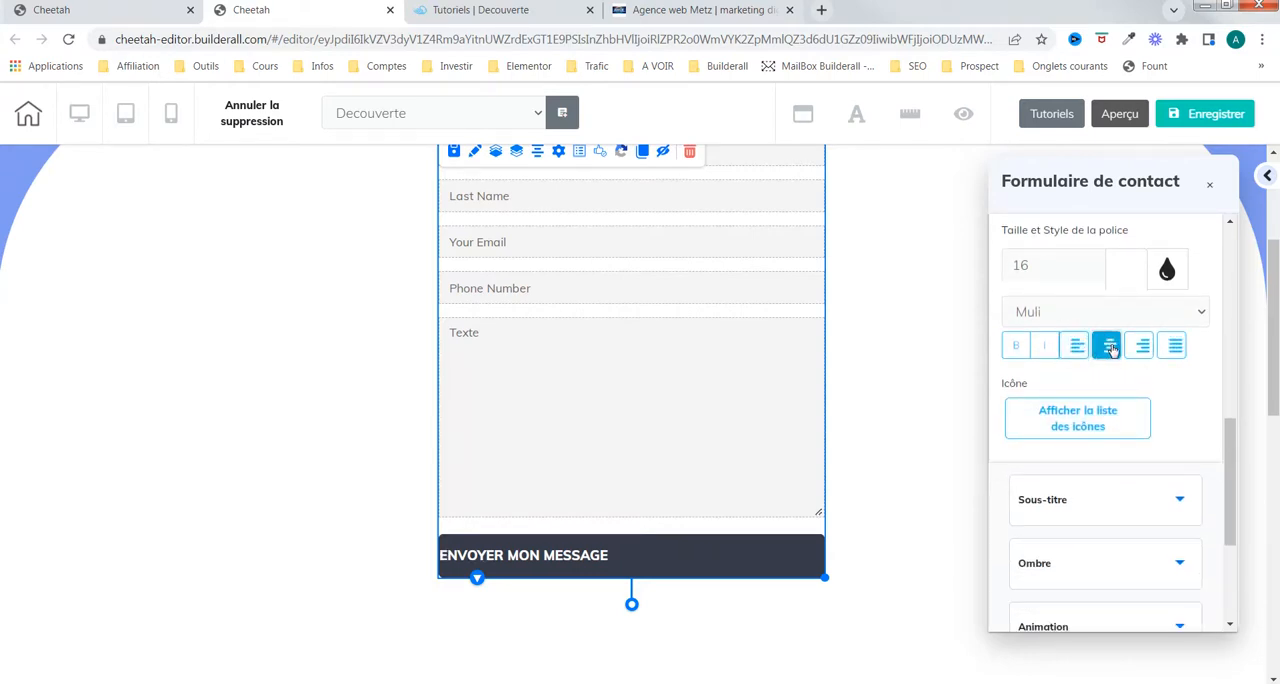
{"action": "left_click", "coordinate": [1108, 346]}
{"action": "left_click", "coordinate": [1140, 346]}
{"action": "left_click", "coordinate": [1175, 346]}
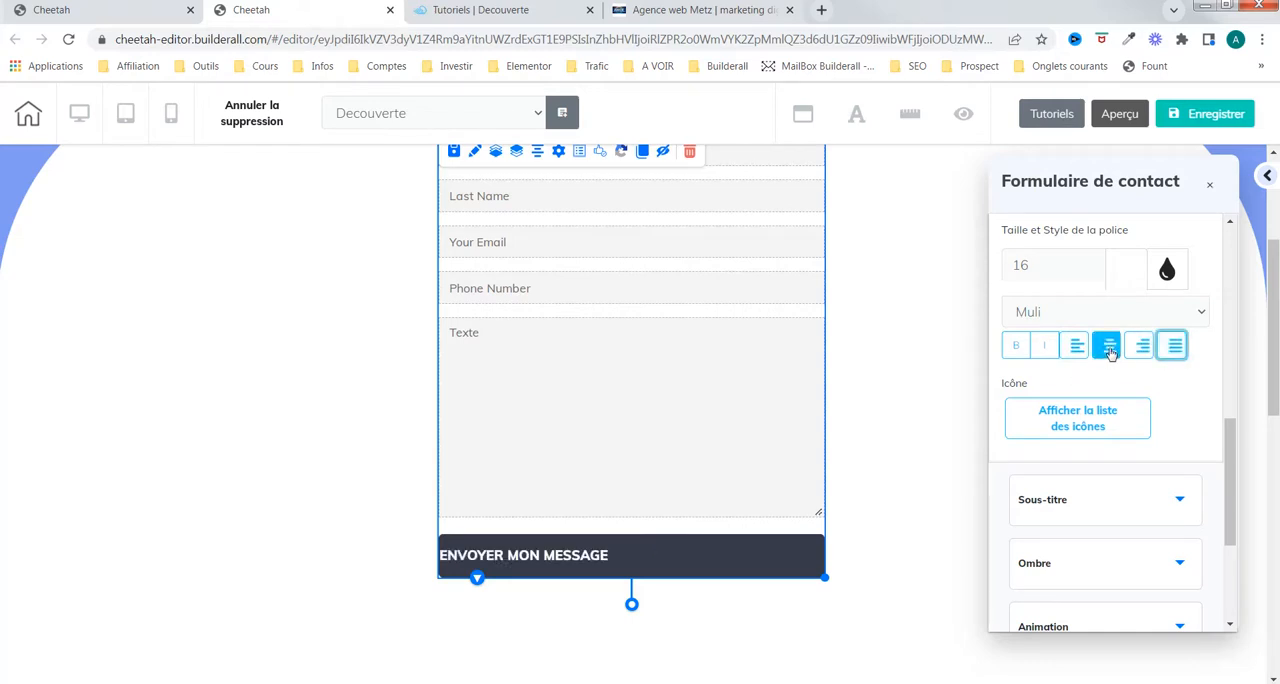
{"action": "left_click", "coordinate": [1108, 346]}
Step: Turn off bold for the button title and switch italic on and off again
{"action": "left_click", "coordinate": [1016, 345]}
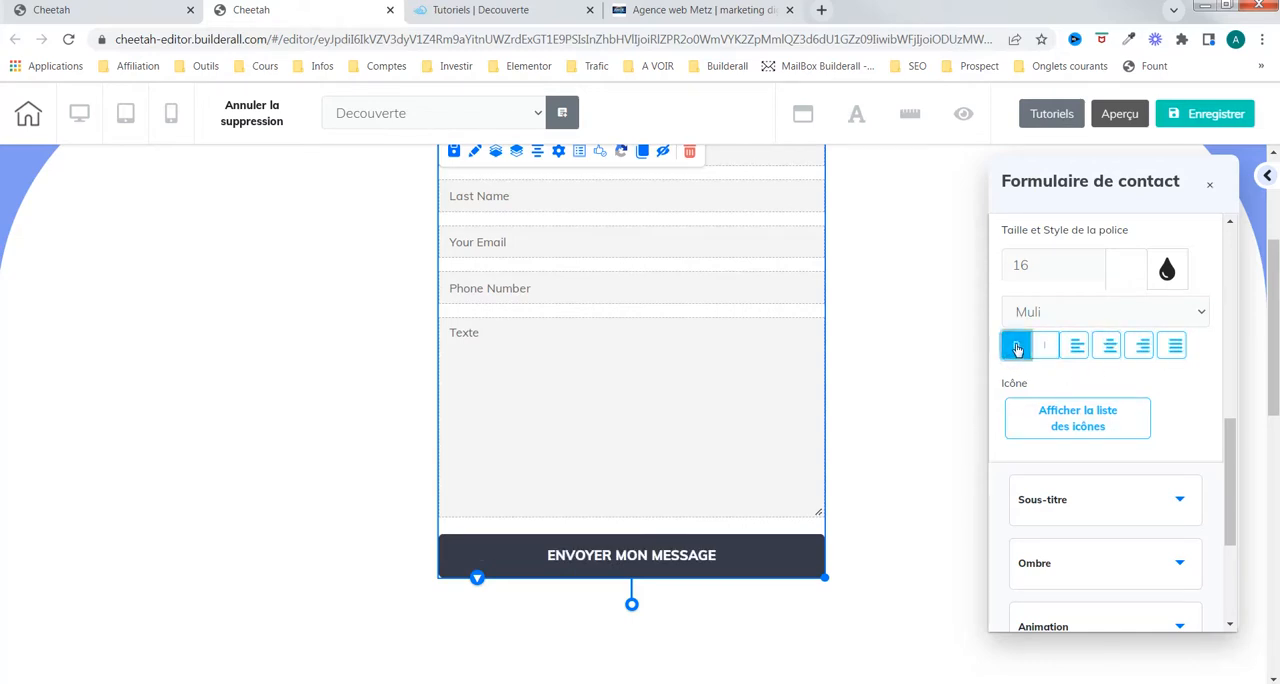
{"action": "left_click", "coordinate": [1048, 346]}
{"action": "left_click", "coordinate": [1045, 346]}
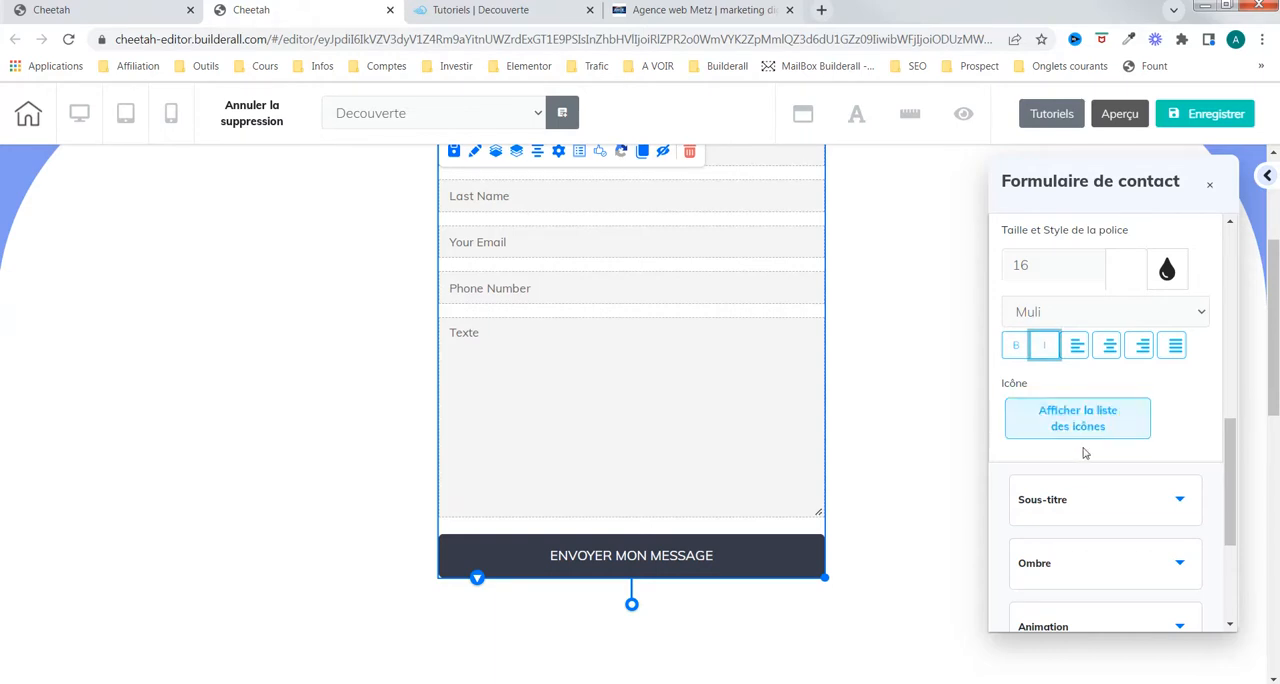
Step: Look over the subtitle settings and turn bold back on for the button title
{"action": "scroll", "coordinate": [1088, 453], "scroll_direction": "down", "scroll_amount": 1}
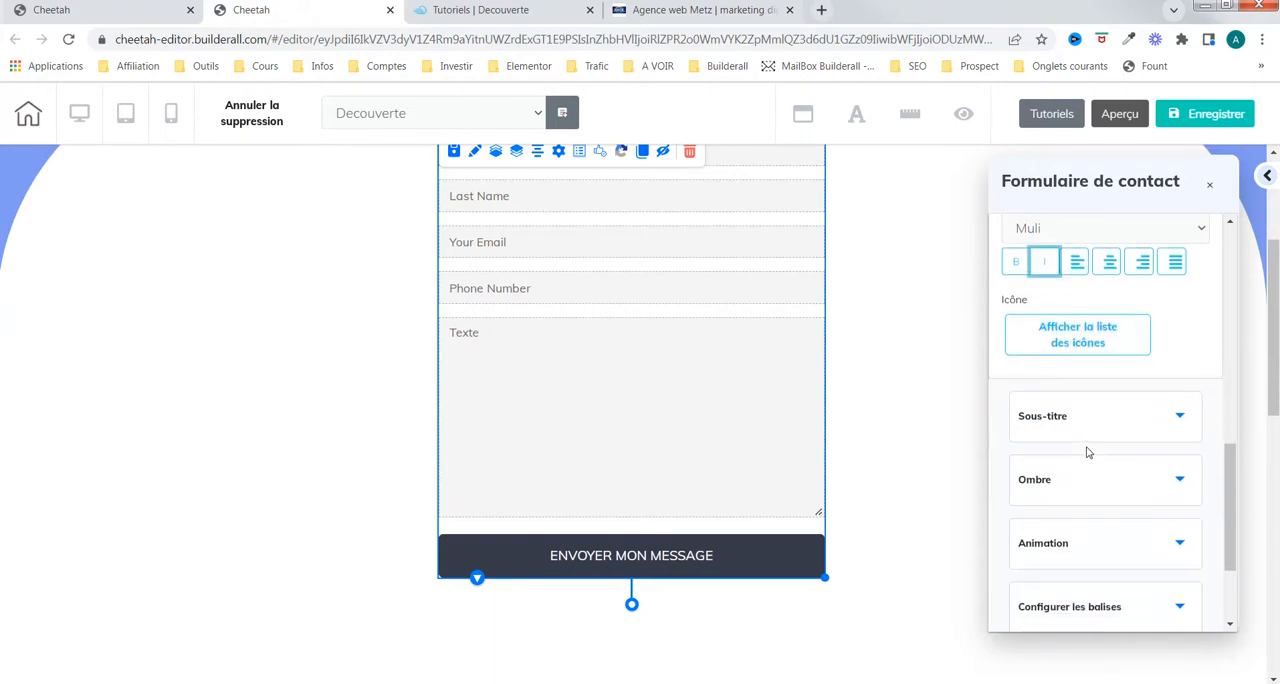
{"action": "left_click", "coordinate": [1178, 417]}
{"action": "scroll", "coordinate": [1120, 478], "scroll_direction": "down", "scroll_amount": 2}
{"action": "scroll", "coordinate": [1008, 481], "scroll_direction": "up", "scroll_amount": 2}
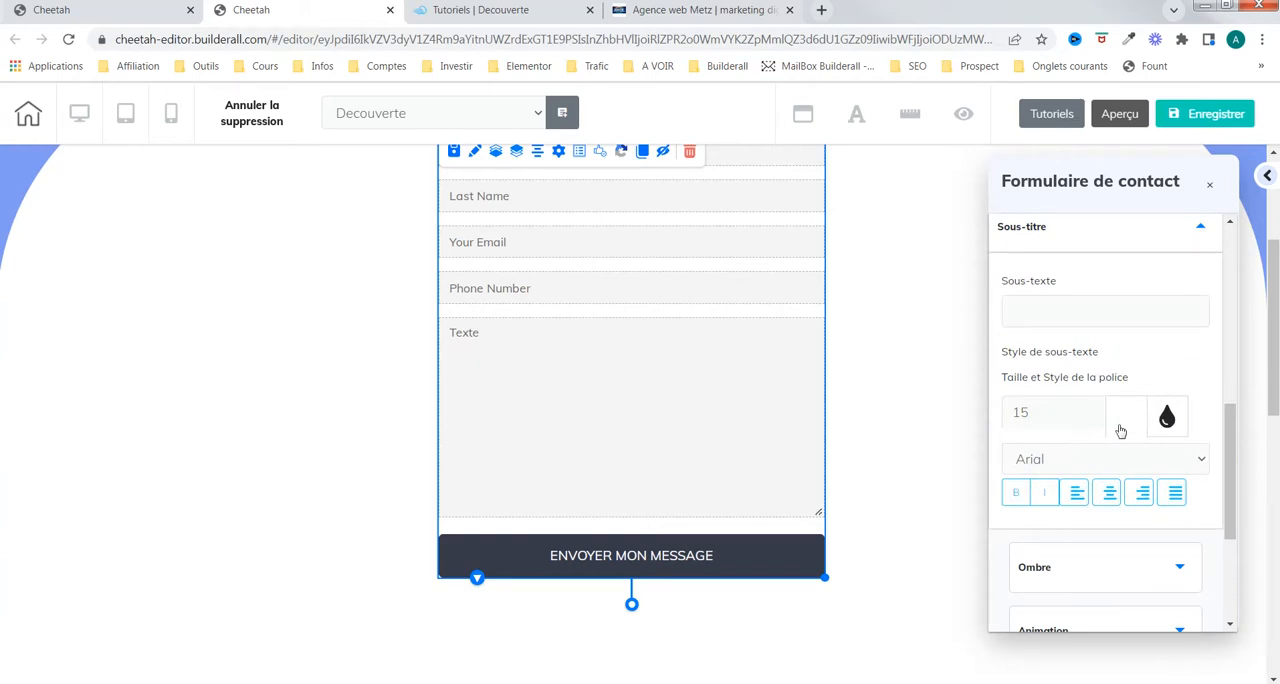
{"action": "scroll", "coordinate": [1121, 431], "scroll_direction": "up", "scroll_amount": 3}
{"action": "scroll", "coordinate": [1070, 462], "scroll_direction": "down", "scroll_amount": 2}
{"action": "scroll", "coordinate": [1072, 445], "scroll_direction": "up", "scroll_amount": 1}
{"action": "left_click", "coordinate": [1100, 345]}
{"action": "scroll", "coordinate": [1097, 420], "scroll_direction": "down", "scroll_amount": 1}
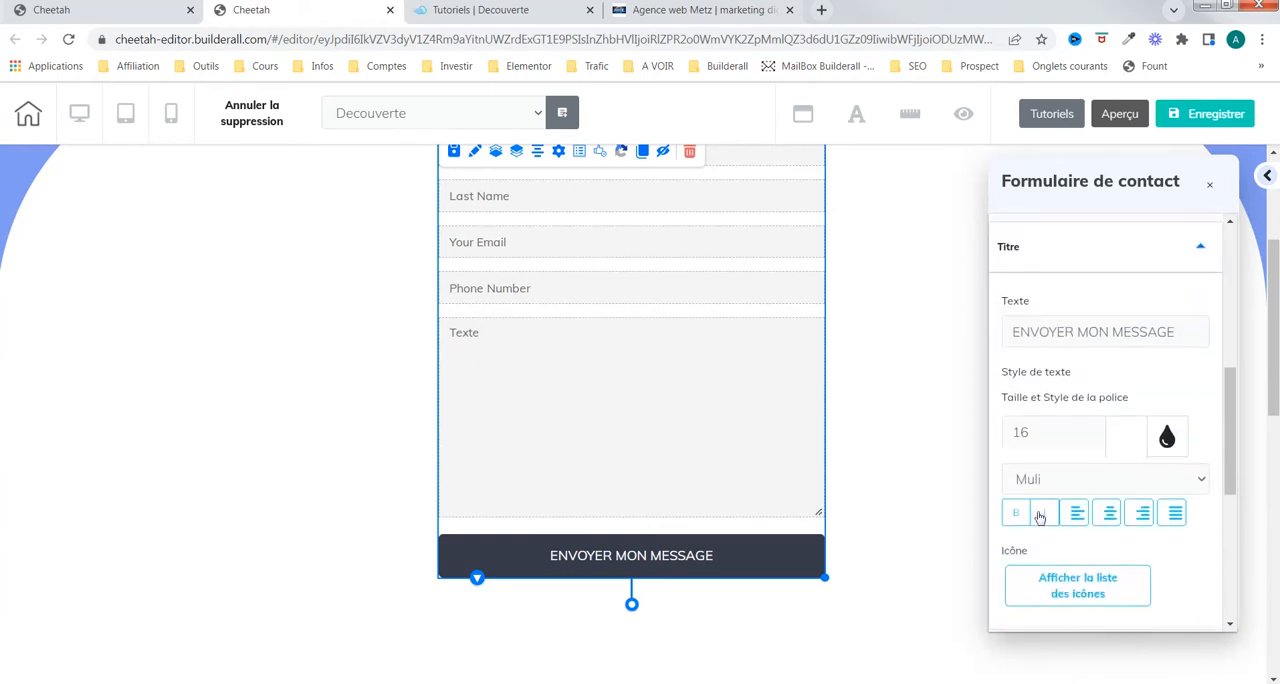
{"action": "left_click", "coordinate": [1017, 513]}
Step: Add the subtitle text "Maintenant" to the form button
{"action": "scroll", "coordinate": [1050, 508], "scroll_direction": "down", "scroll_amount": 1}
{"action": "scroll", "coordinate": [1066, 503], "scroll_direction": "down", "scroll_amount": 2}
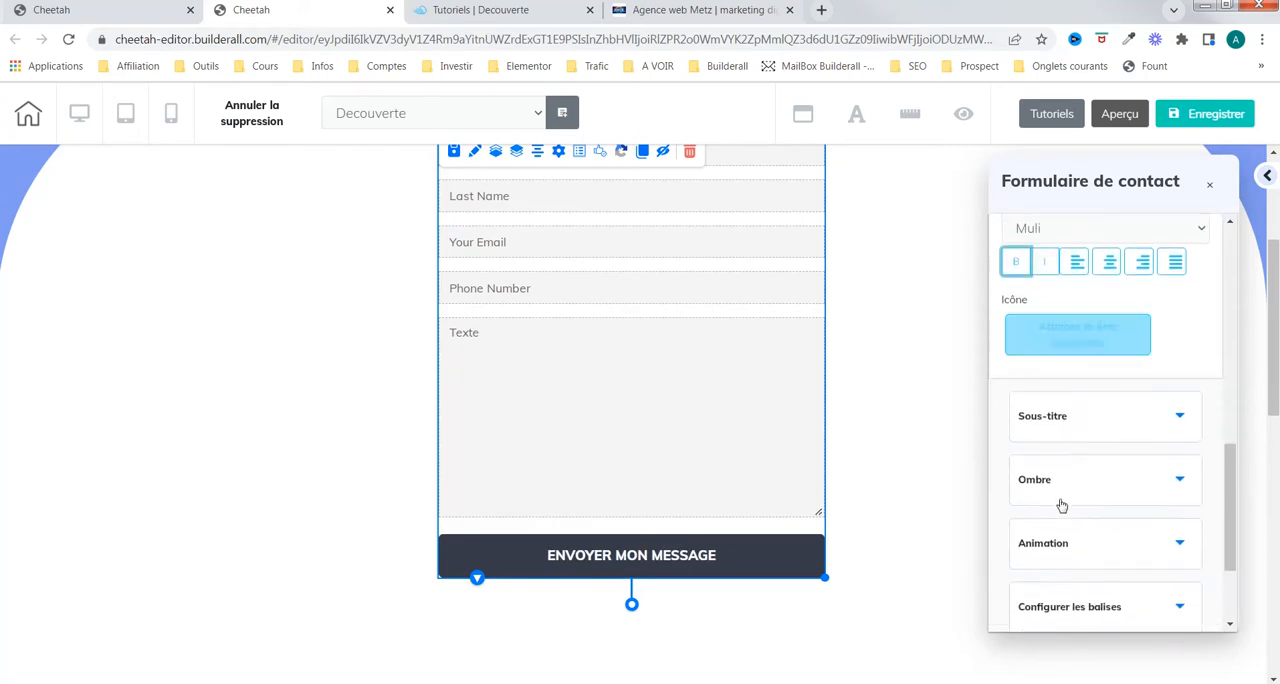
{"action": "left_click", "coordinate": [1128, 430]}
{"action": "scroll", "coordinate": [1060, 400], "scroll_direction": "up", "scroll_amount": 2}
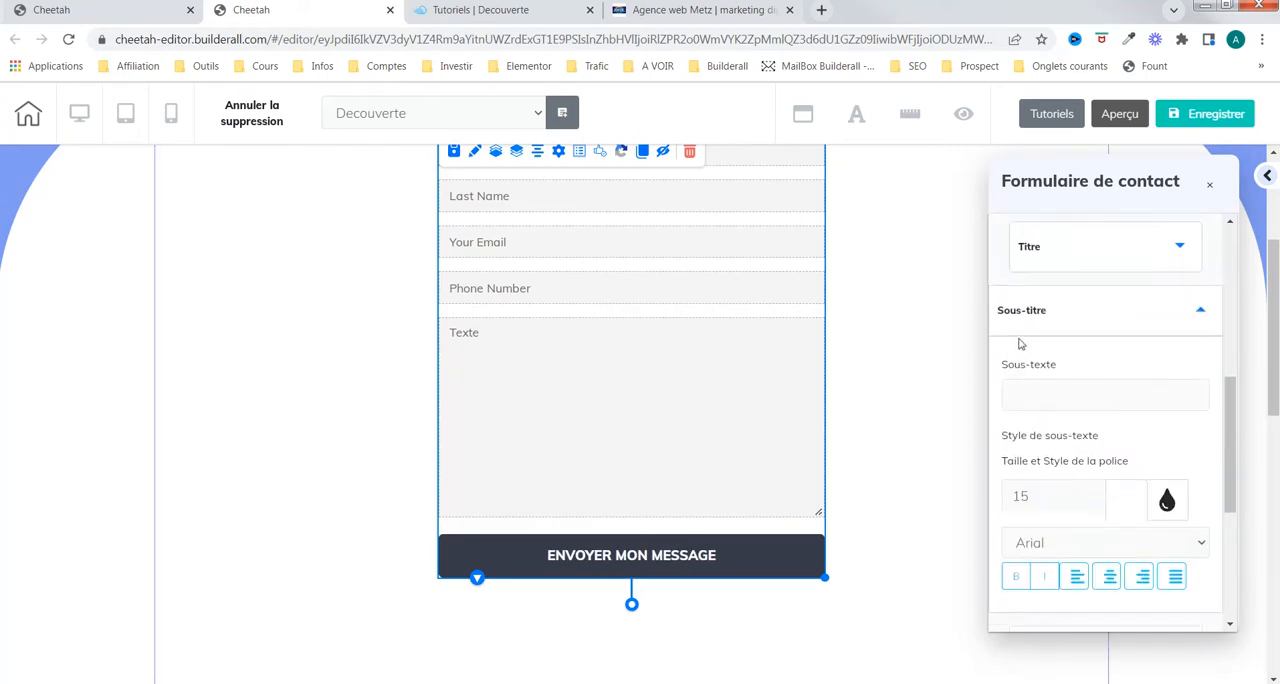
{"action": "left_click", "coordinate": [1064, 398]}
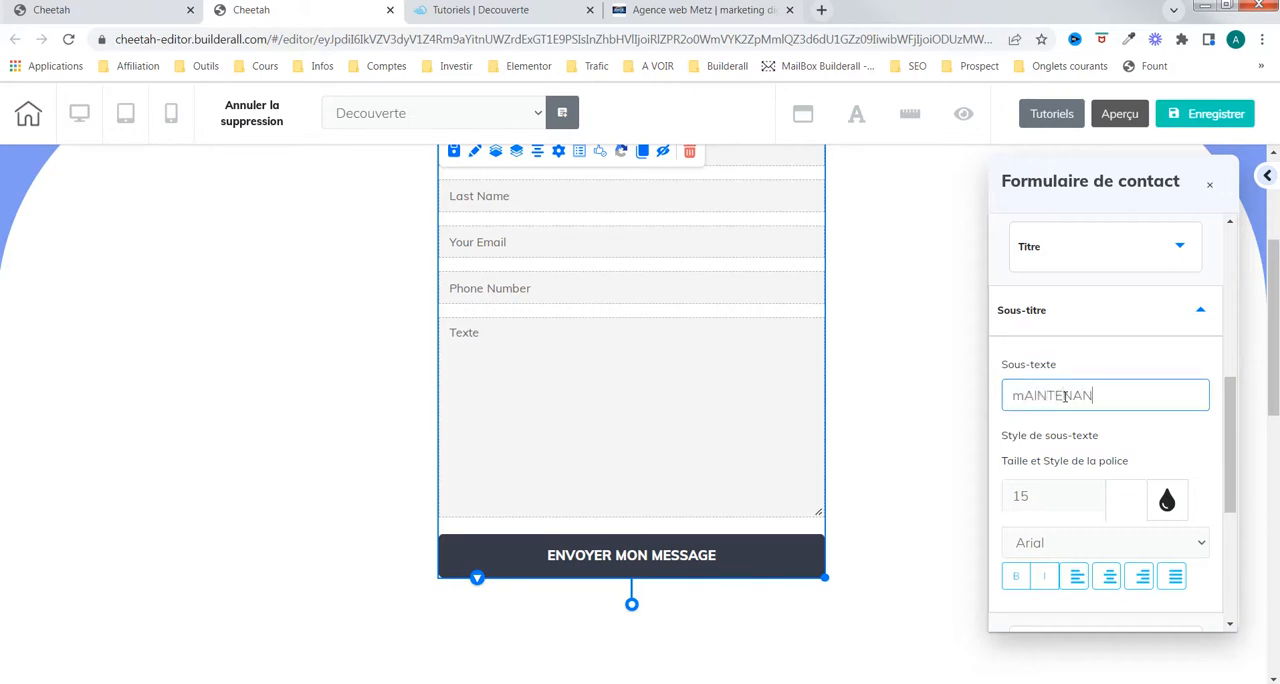
{"action": "key", "text": "BackSpace"}
{"action": "key", "text": "BackSpace"}
{"action": "key", "text": "BackSpace"}
{"action": "key", "text": "BackSpace"}
{"action": "key", "text": "BackSpace"}
{"action": "key", "text": "BackSpace"}
{"action": "key", "text": "BackSpace"}
{"action": "key", "text": "Caps_Lock"}
{"action": "type", "text": "Maintenant"}
{"action": "left_click", "coordinate": [1143, 427]}
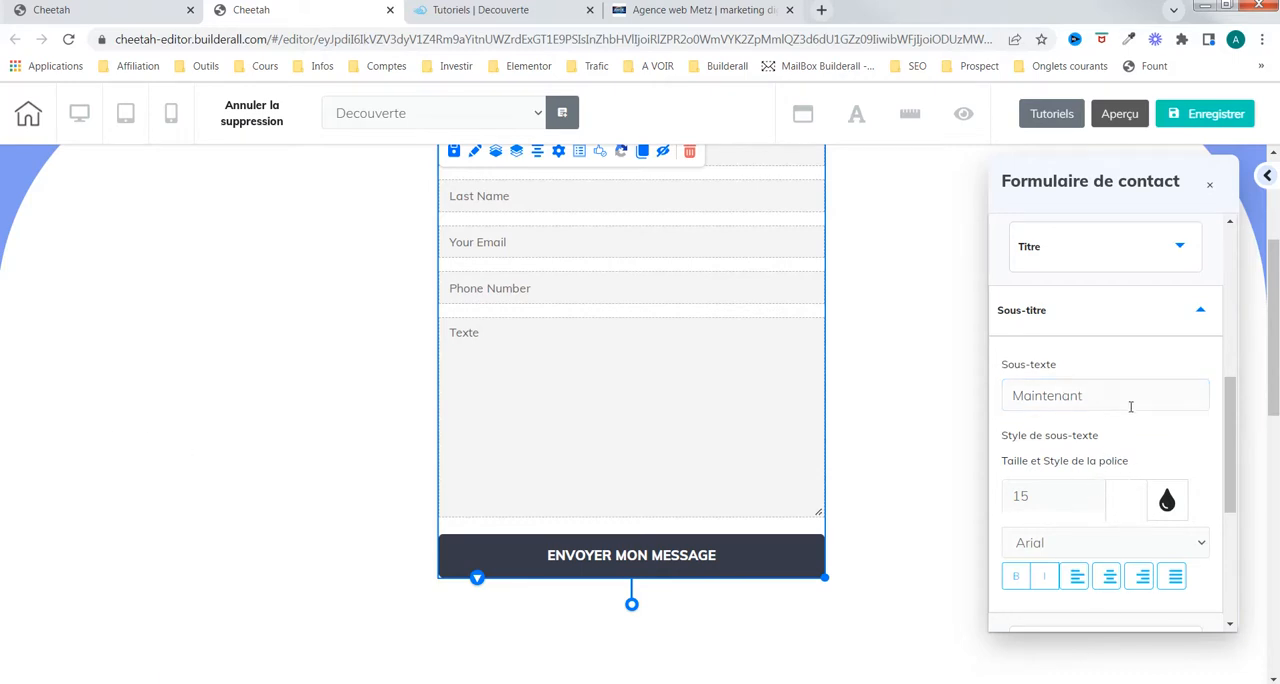
Step: Set the button subtitle's text colour to white (FFFFFF)
{"action": "scroll", "coordinate": [1100, 431], "scroll_direction": "down", "scroll_amount": 2}
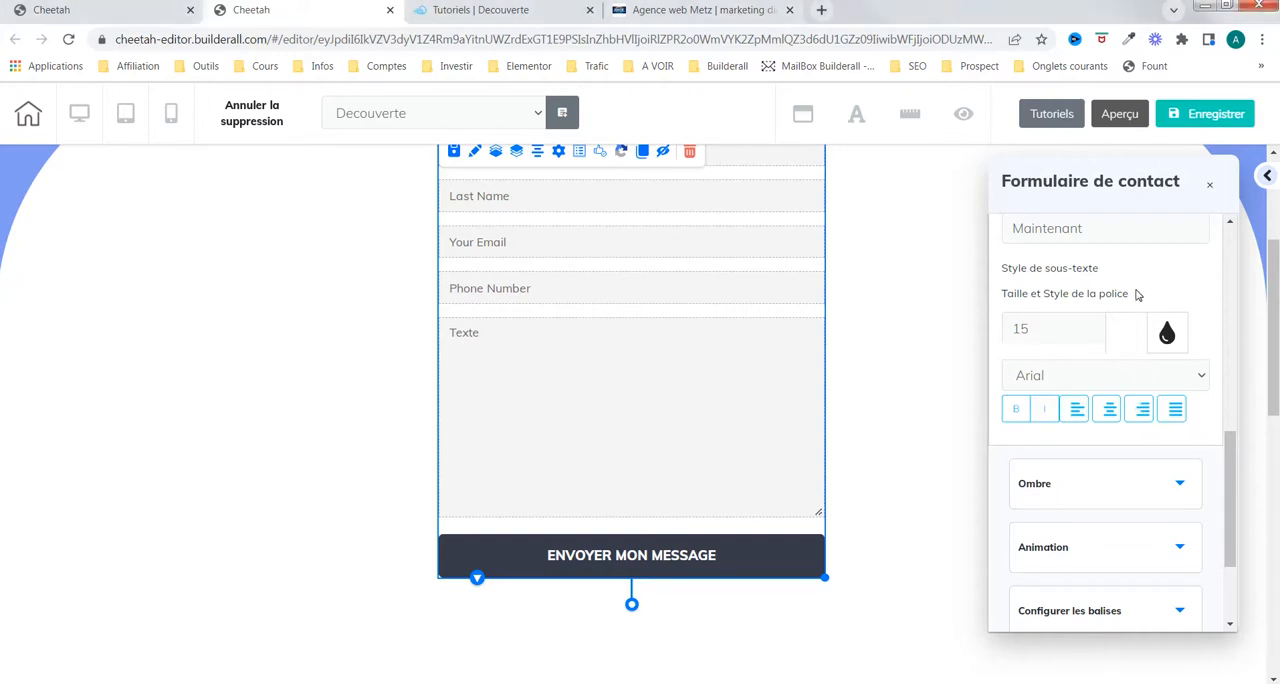
{"action": "scroll", "coordinate": [1155, 357], "scroll_direction": "up", "scroll_amount": 3}
{"action": "scroll", "coordinate": [1090, 400], "scroll_direction": "down", "scroll_amount": 1}
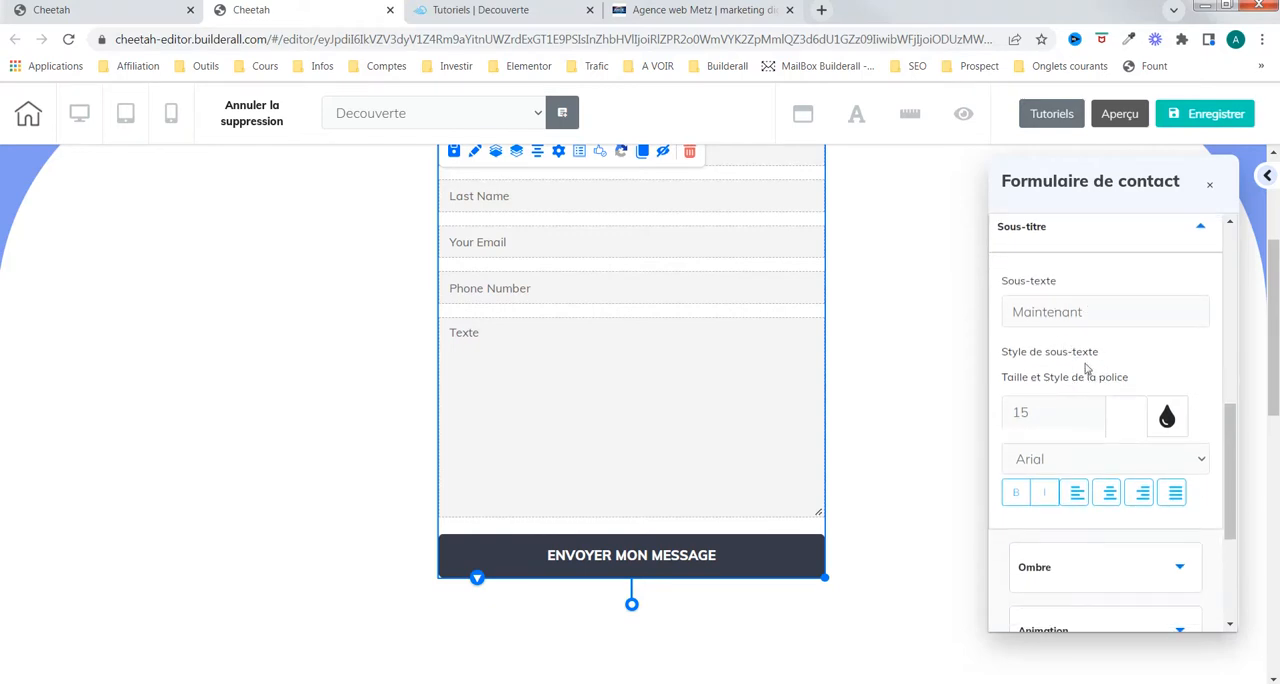
{"action": "left_click", "coordinate": [1128, 424]}
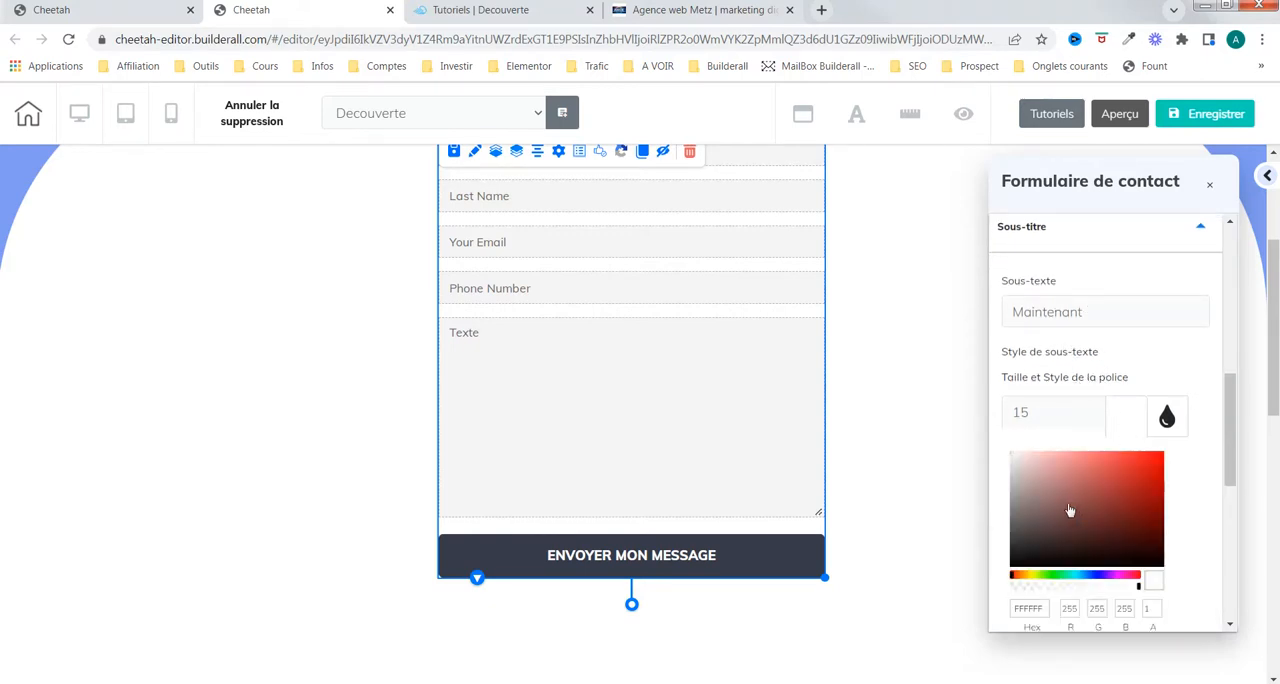
{"action": "left_click", "coordinate": [1075, 500]}
{"action": "left_click_drag", "start_coordinate": [1087, 500], "coordinate": [1000, 449]}
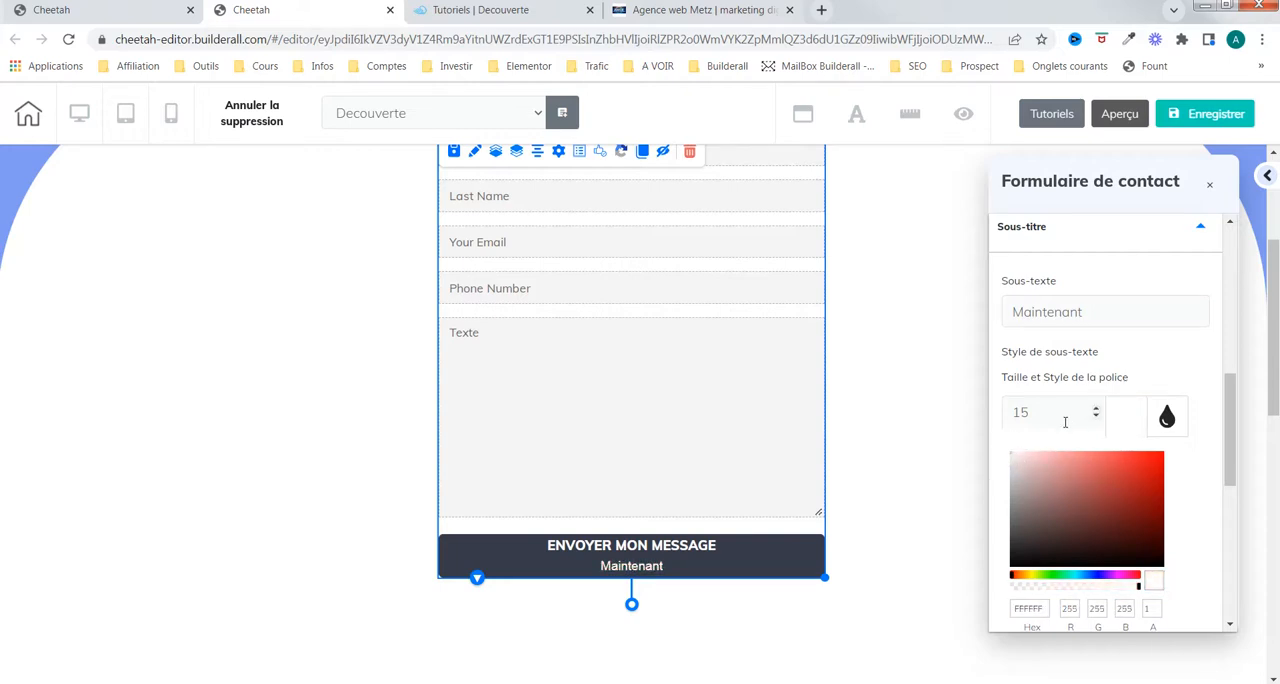
{"action": "left_click", "coordinate": [1124, 426]}
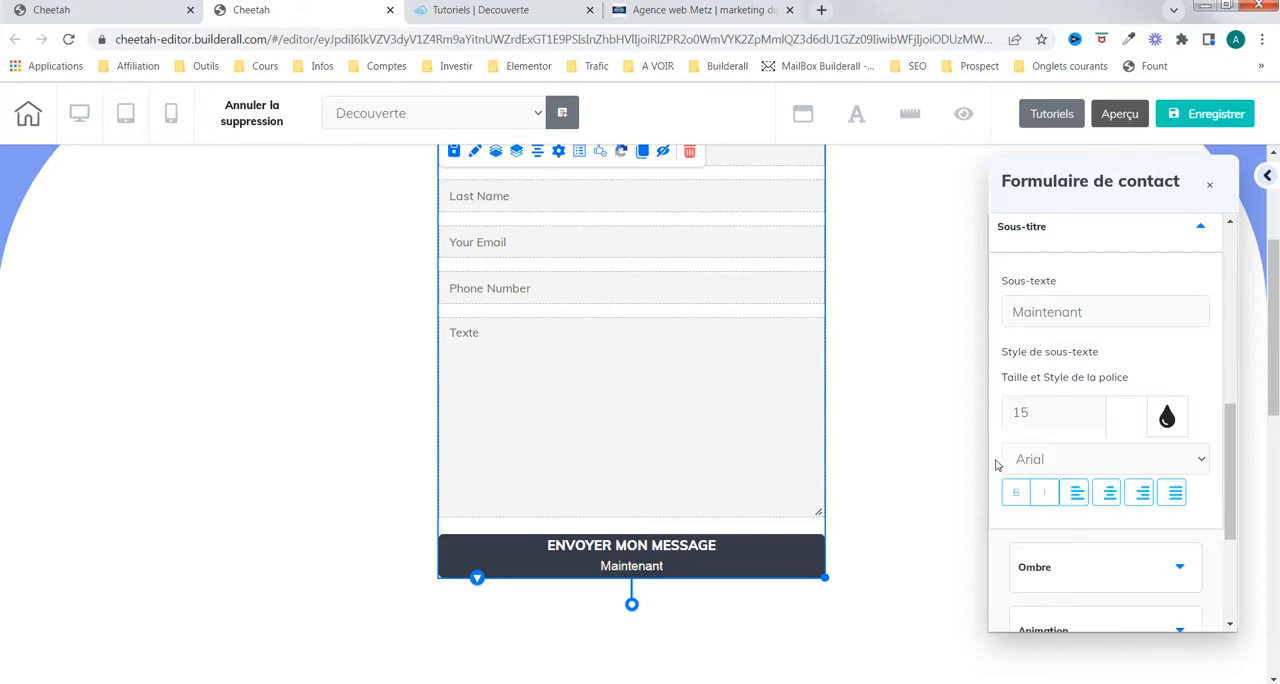
Step: Set the button subtitle's font to Muli Light and make it italic
{"action": "left_click", "coordinate": [1016, 494]}
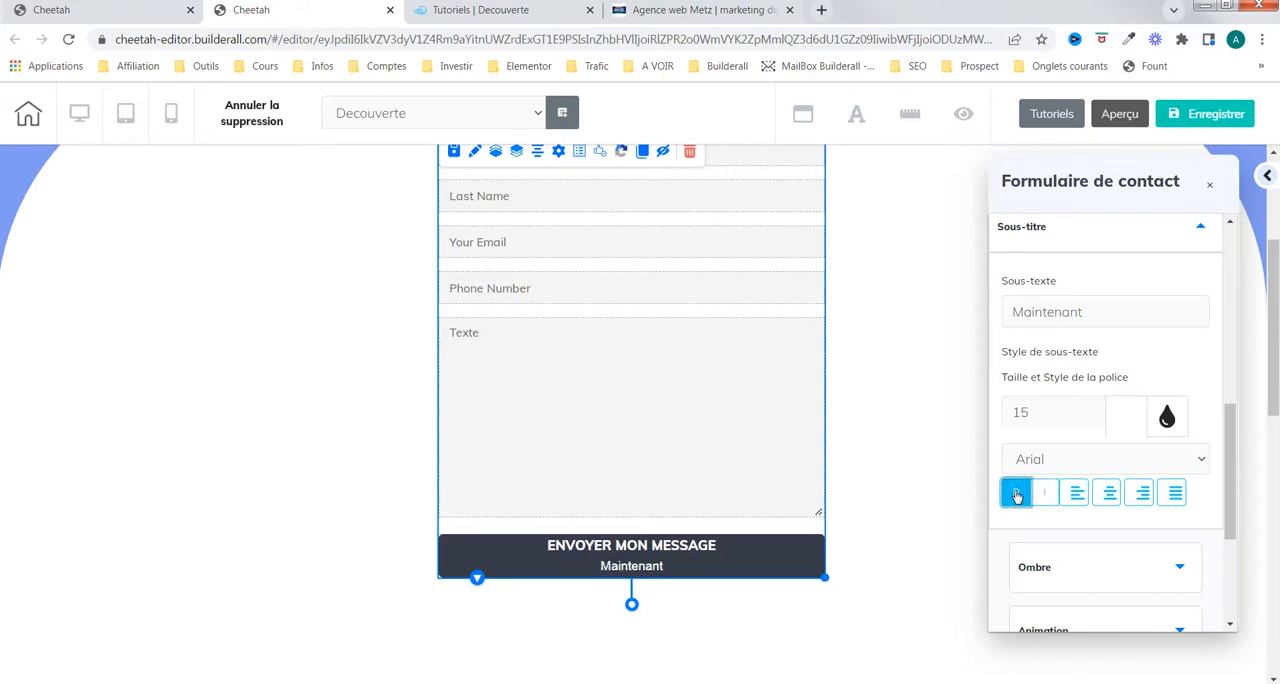
{"action": "left_click", "coordinate": [1177, 466]}
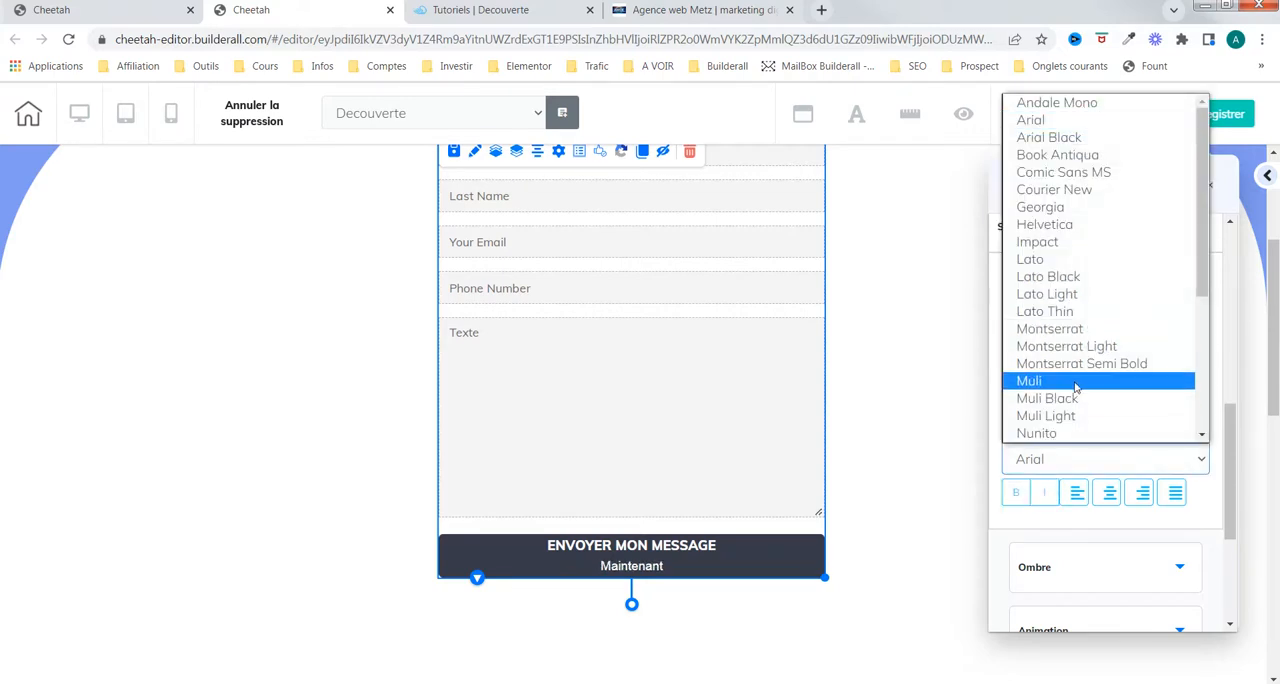
{"action": "left_click", "coordinate": [1077, 418]}
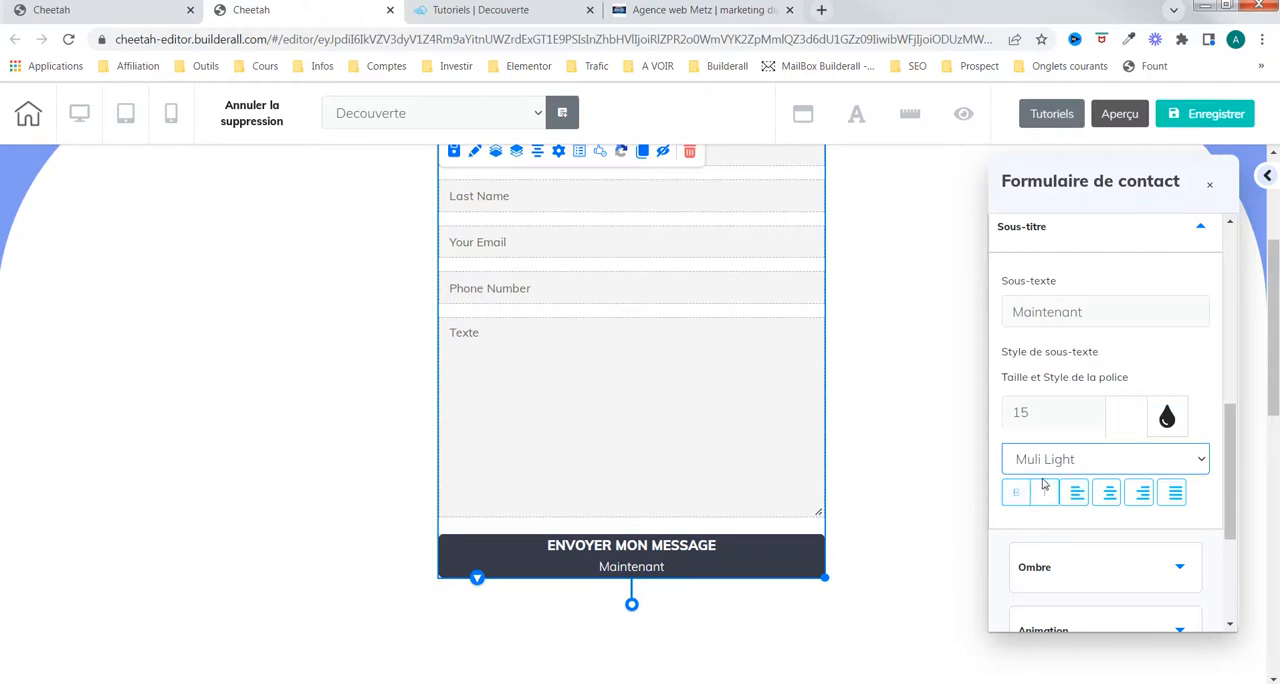
{"action": "left_click", "coordinate": [1043, 495]}
Step: Open the button's shadow settings and slightly increase the shadow's blur radius and spread radius
{"action": "scroll", "coordinate": [1125, 460], "scroll_direction": "down", "scroll_amount": 3}
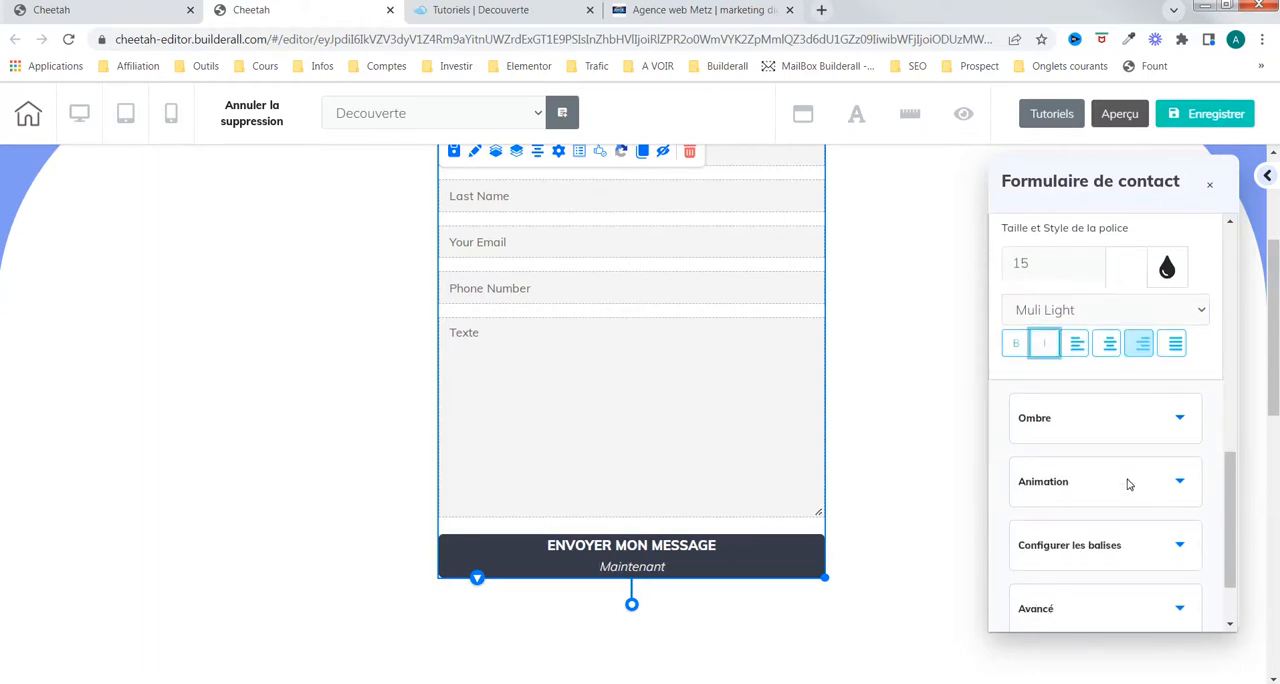
{"action": "left_click", "coordinate": [1165, 398]}
{"action": "scroll", "coordinate": [1173, 401], "scroll_direction": "down", "scroll_amount": 3}
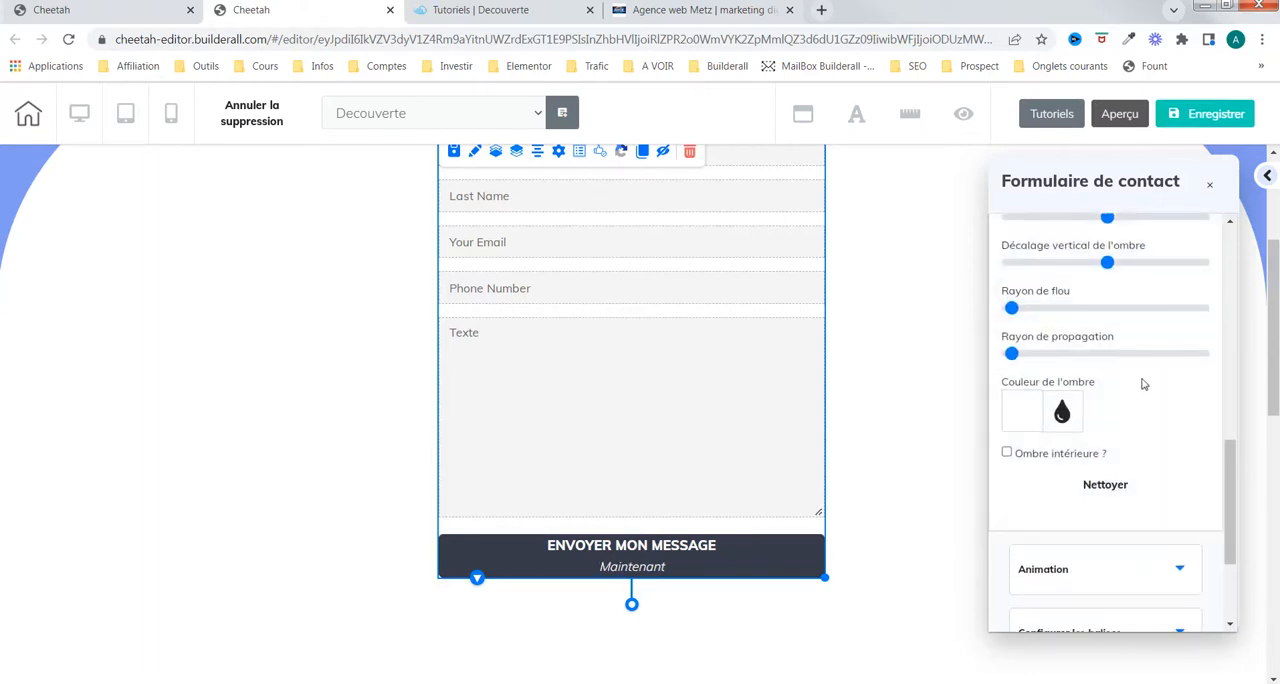
{"action": "scroll", "coordinate": [1140, 408], "scroll_direction": "up", "scroll_amount": 2}
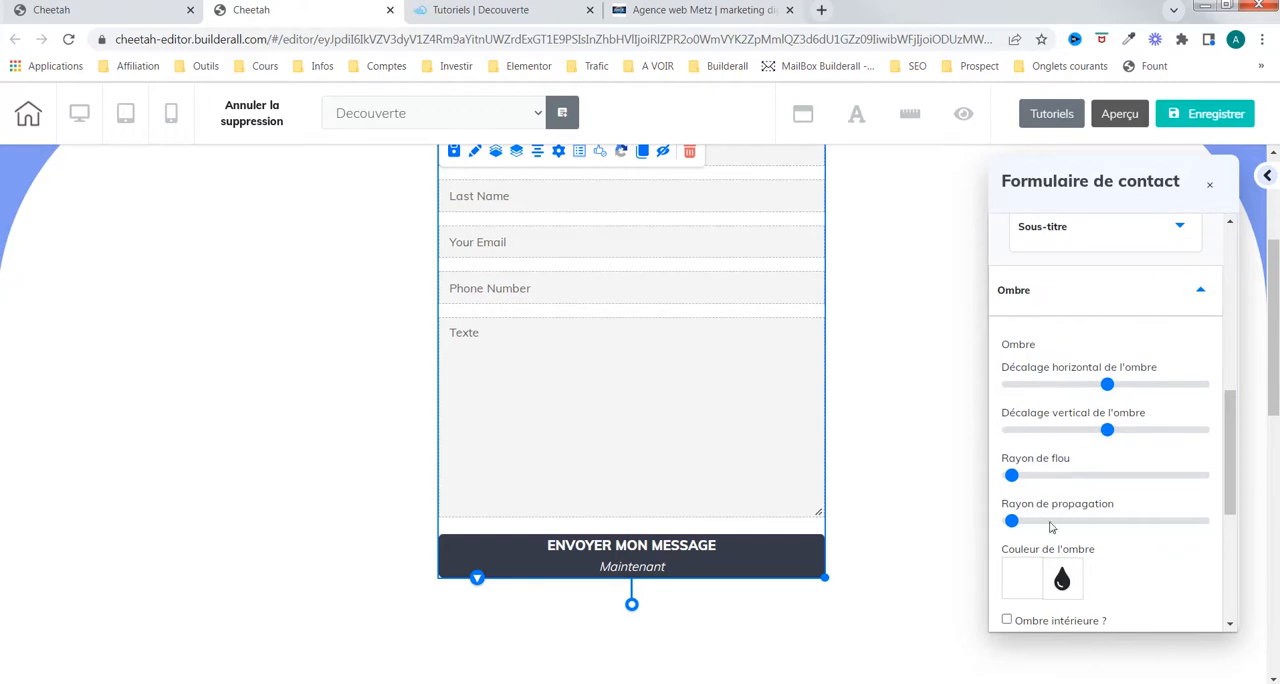
{"action": "left_click_drag", "start_coordinate": [1012, 476], "coordinate": [1028, 476]}
{"action": "left_click_drag", "start_coordinate": [1011, 522], "coordinate": [1019, 521]}
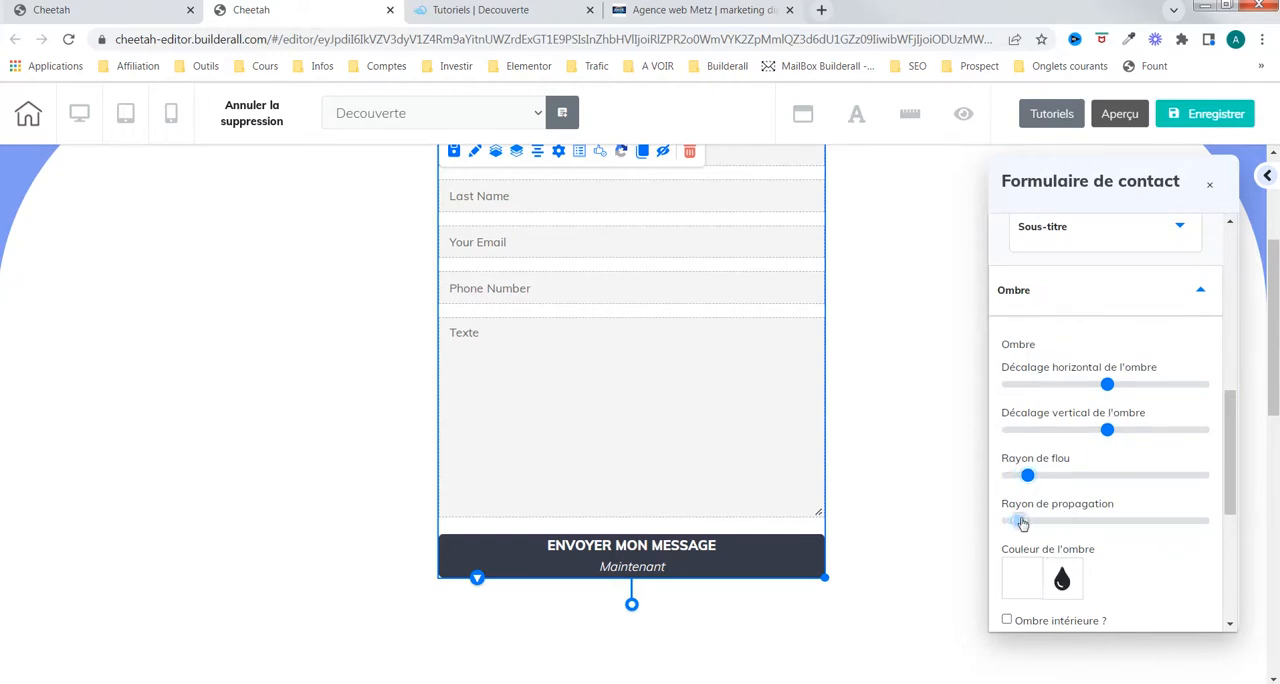
Step: Increase the shadow's blur and spread a little more and shift it slightly with the horizontal and vertical offsets
{"action": "left_click", "coordinate": [1024, 579]}
{"action": "scroll", "coordinate": [1133, 545], "scroll_direction": "down", "scroll_amount": 4}
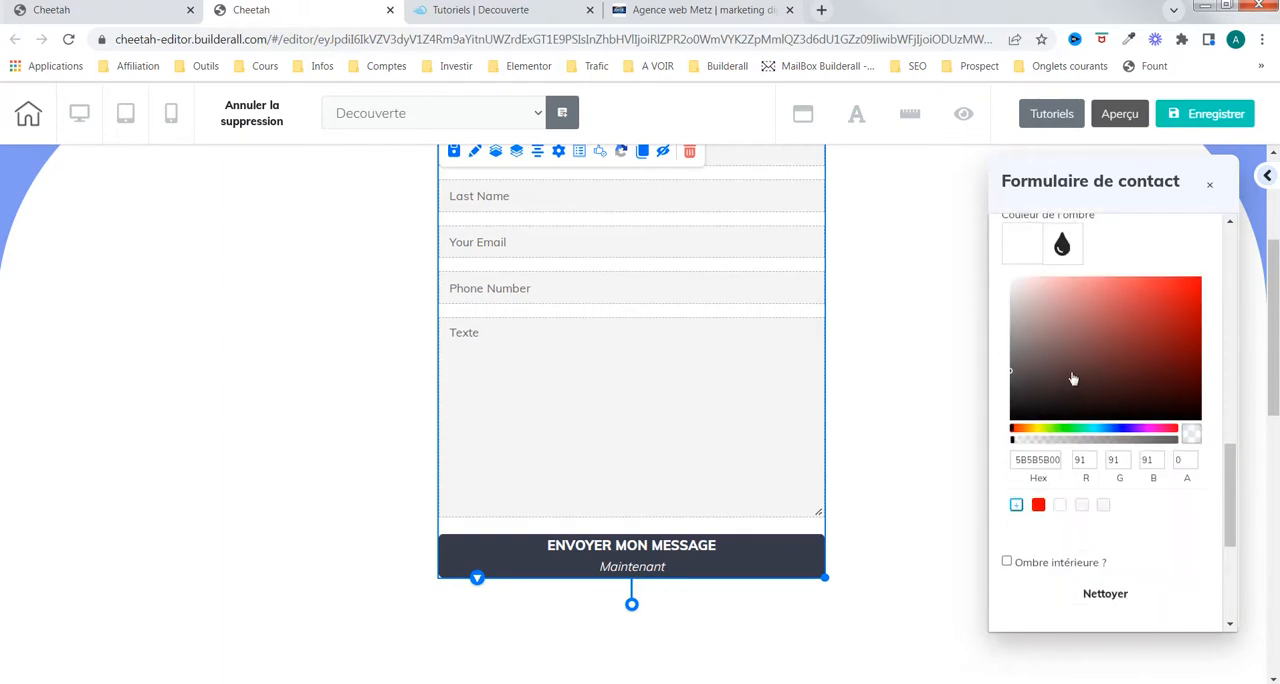
{"action": "scroll", "coordinate": [1100, 368], "scroll_direction": "up", "scroll_amount": 3}
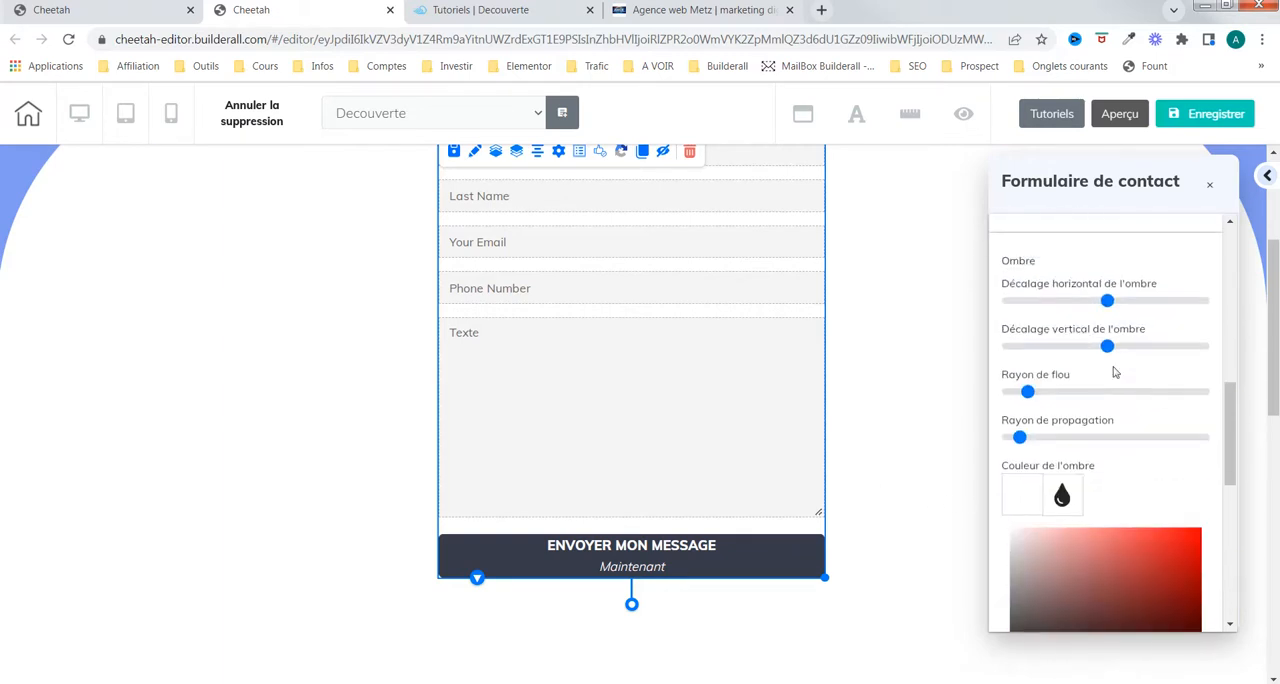
{"action": "left_click_drag", "start_coordinate": [1029, 391], "coordinate": [1032, 391]}
{"action": "left_click_drag", "start_coordinate": [1020, 437], "coordinate": [1035, 437]}
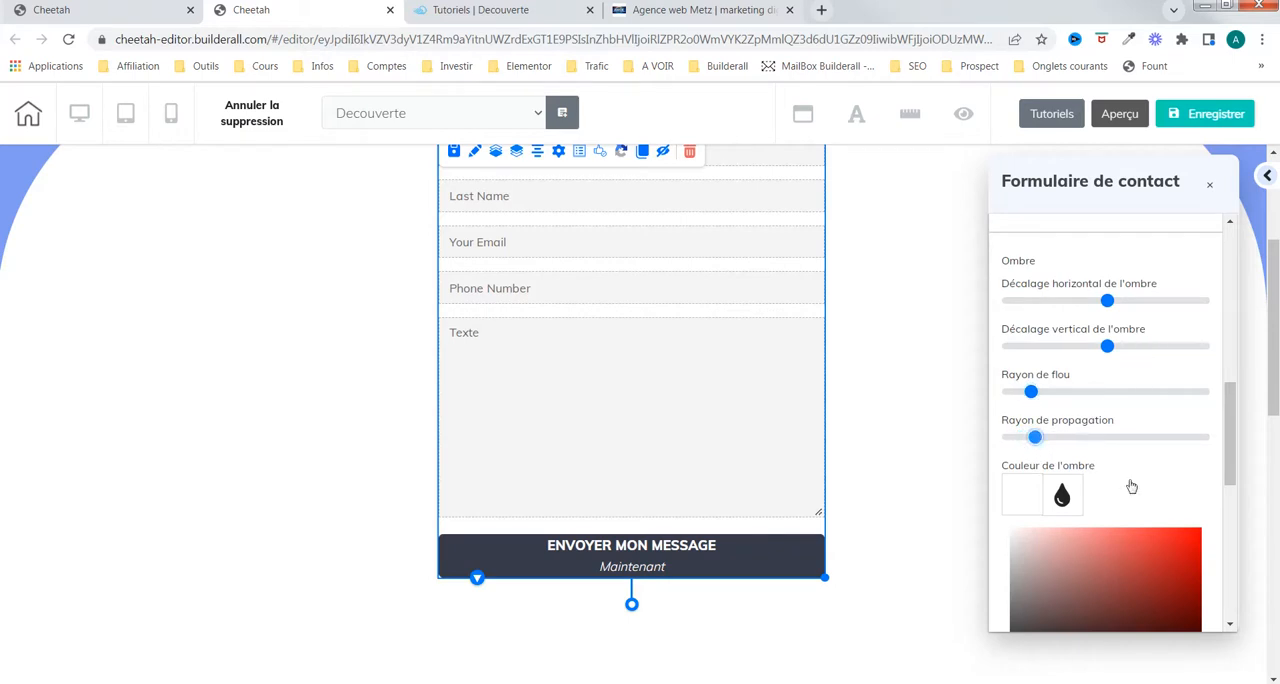
{"action": "left_click_drag", "start_coordinate": [1107, 300], "coordinate": [1115, 300]}
{"action": "left_click_drag", "start_coordinate": [1108, 347], "coordinate": [1113, 347]}
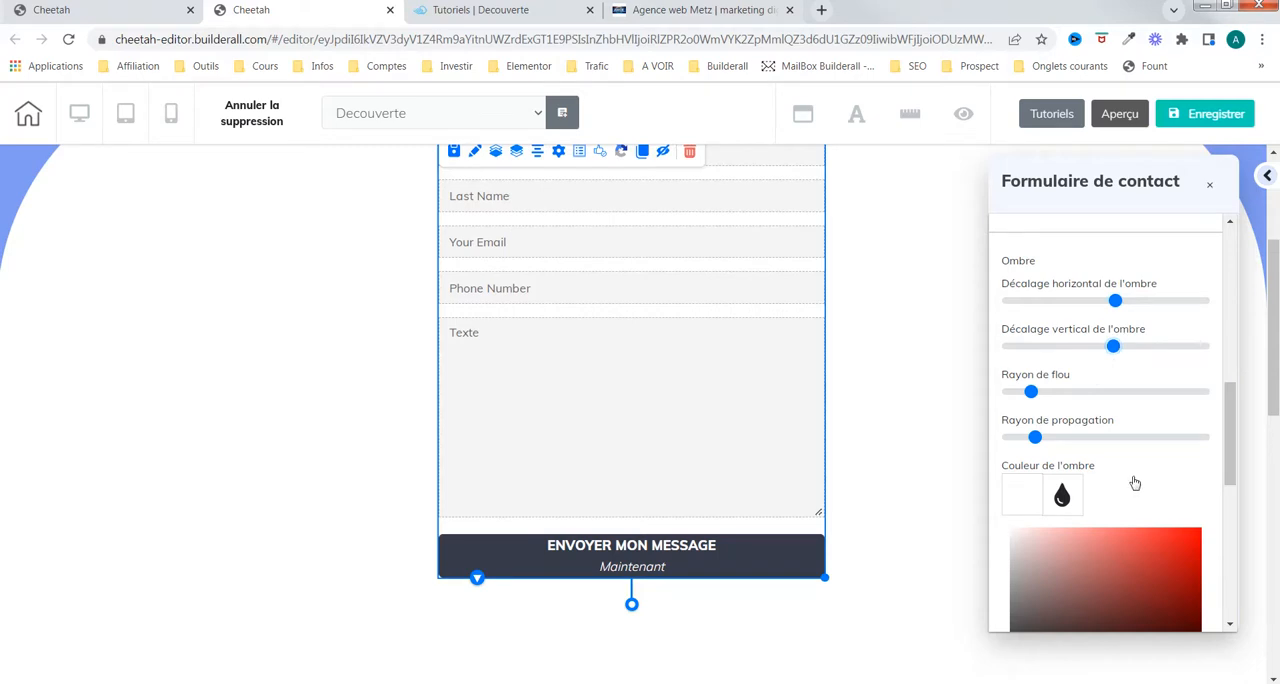
Step: Set the button's shadow colour to near-black 282525 with an opacity of 0.97
{"action": "scroll", "coordinate": [1125, 460], "scroll_direction": "down", "scroll_amount": 1}
{"action": "scroll", "coordinate": [1121, 448], "scroll_direction": "down", "scroll_amount": 1}
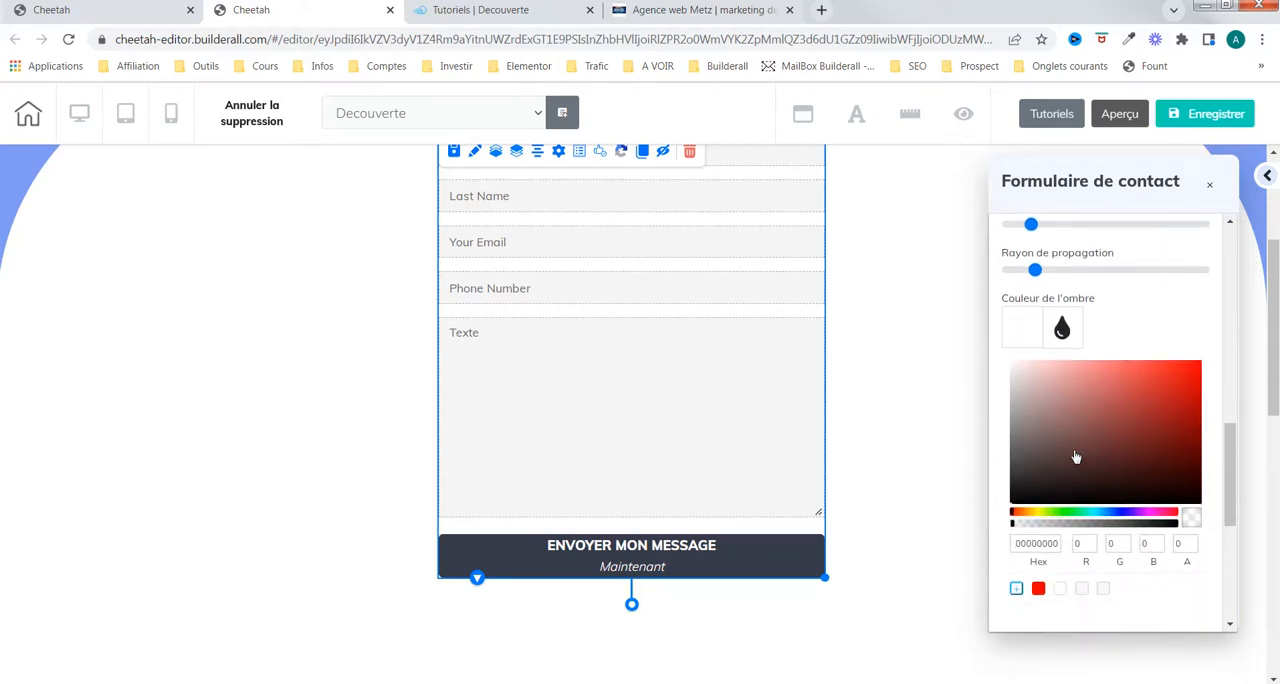
{"action": "left_click", "coordinate": [1034, 481]}
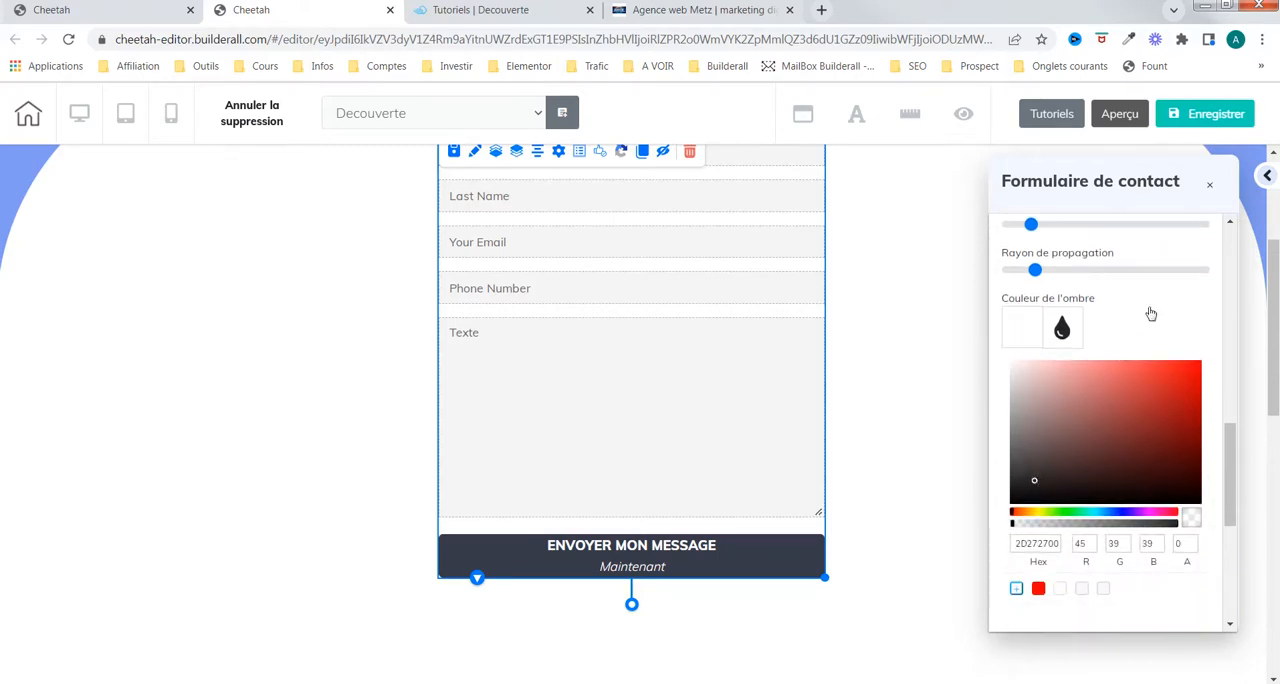
{"action": "left_click", "coordinate": [1023, 337]}
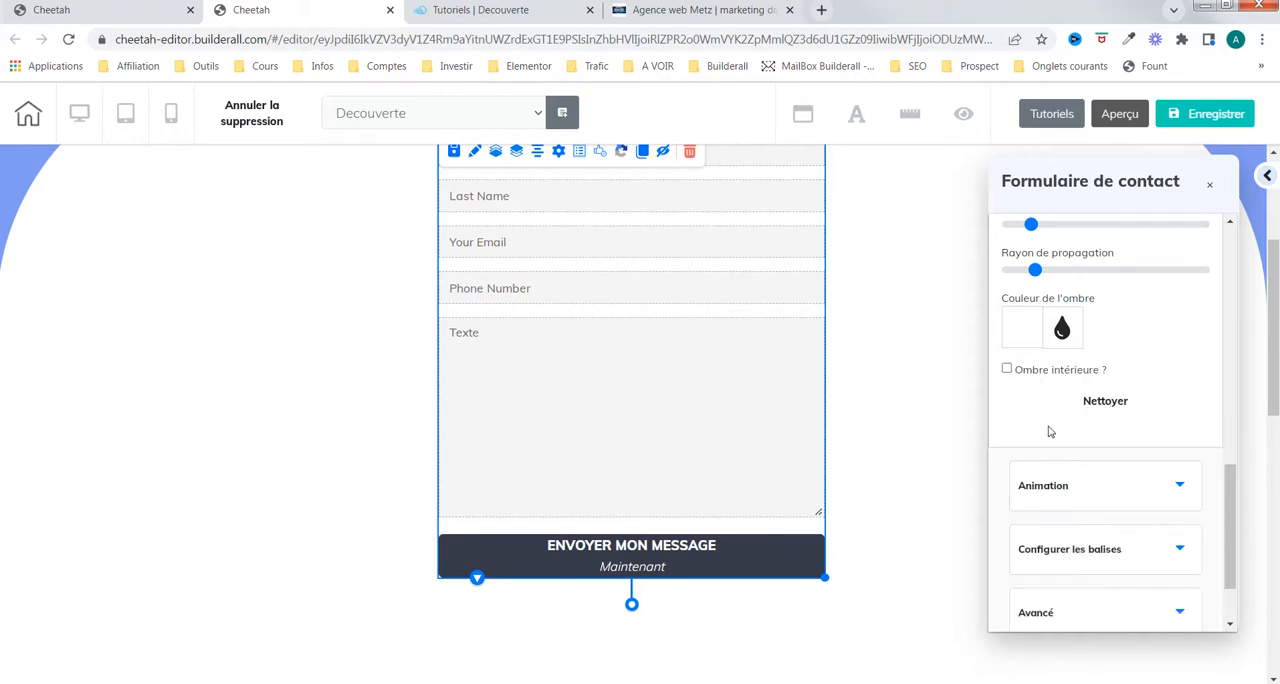
{"action": "left_click", "coordinate": [1019, 344]}
{"action": "left_click", "coordinate": [1047, 477]}
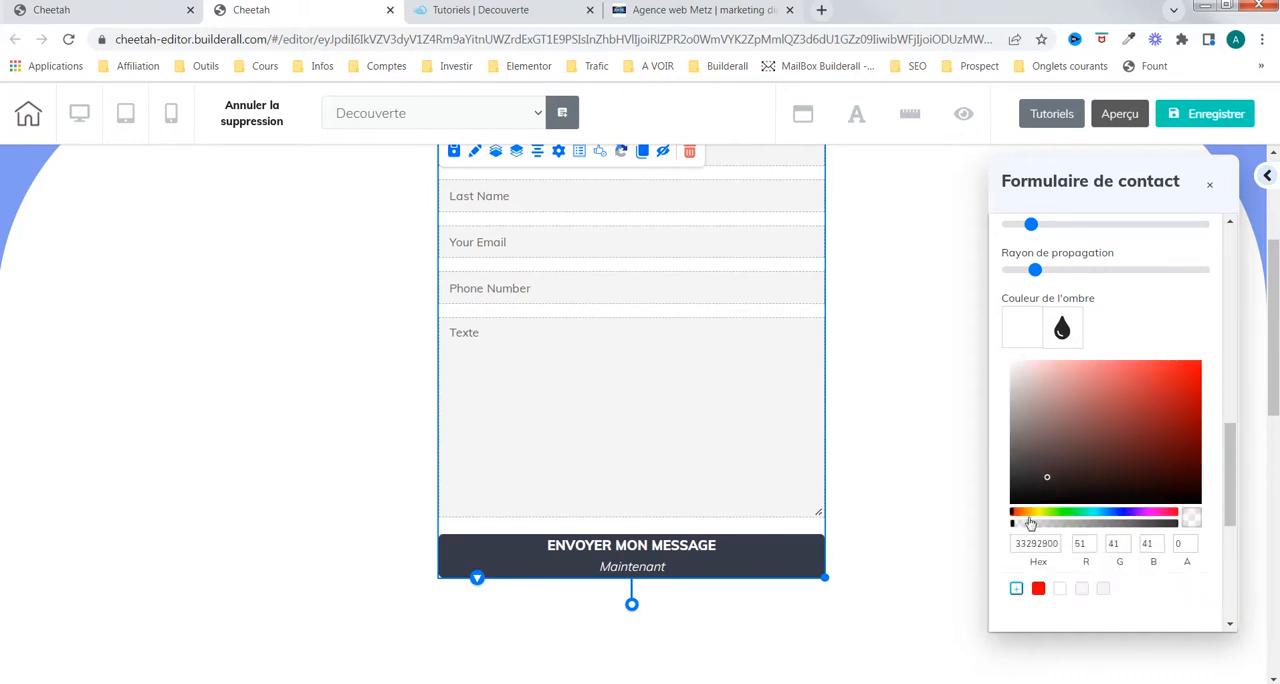
{"action": "mouse_move", "coordinate": [1014, 518]}
{"action": "left_mouse_down"}
{"action": "mouse_move", "coordinate": [1190, 522]}
{"action": "mouse_move", "coordinate": [997, 486]}
{"action": "left_mouse_up"}
{"action": "left_click", "coordinate": [1032, 485]}
{"action": "left_click", "coordinate": [1026, 483]}
{"action": "left_click_drag", "start_coordinate": [1146, 525], "coordinate": [1174, 529]}
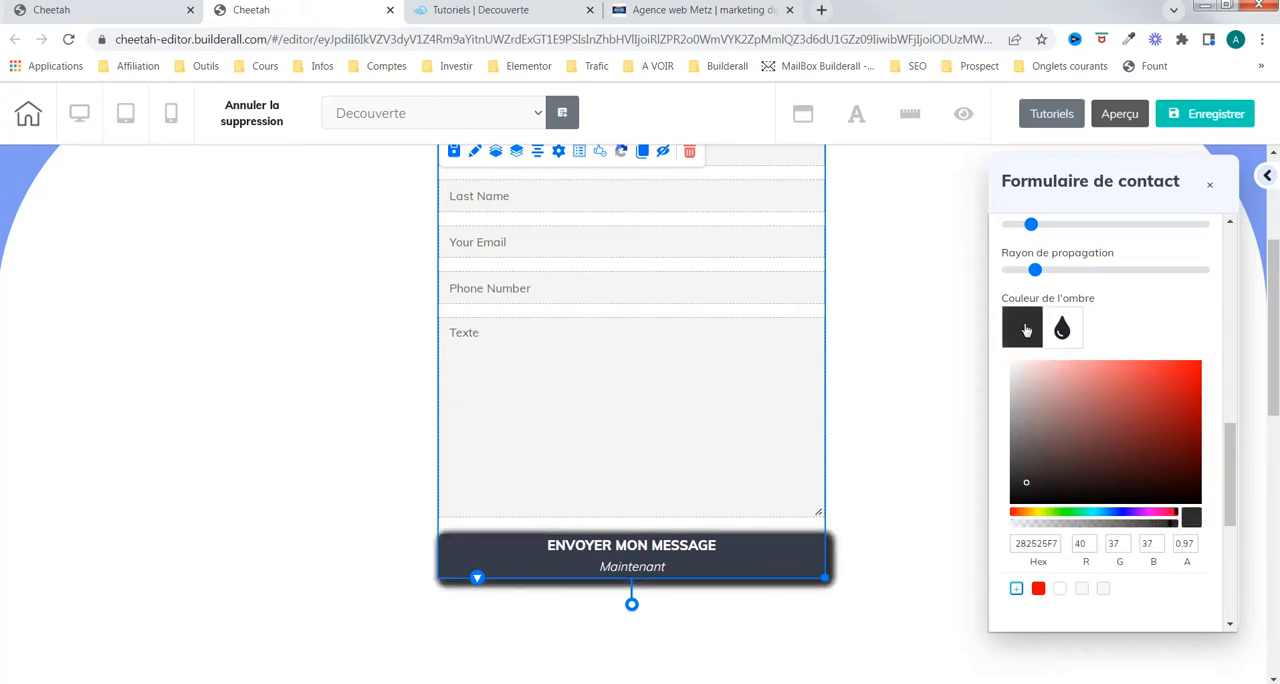
Step: Soften the button's shadow with the grey 807B7BF7, the minimum spread radius and a larger blur radius
{"action": "left_click_drag", "start_coordinate": [1028, 483], "coordinate": [1016, 433]}
{"action": "left_click_drag", "start_coordinate": [1035, 273], "coordinate": [1007, 272]}
{"action": "left_click_drag", "start_coordinate": [1028, 223], "coordinate": [1051, 224]}
Step: Bring the shadow's horizontal and vertical offsets back close to the centre of their ranges
{"action": "scroll", "coordinate": [1157, 330], "scroll_direction": "up", "scroll_amount": 2}
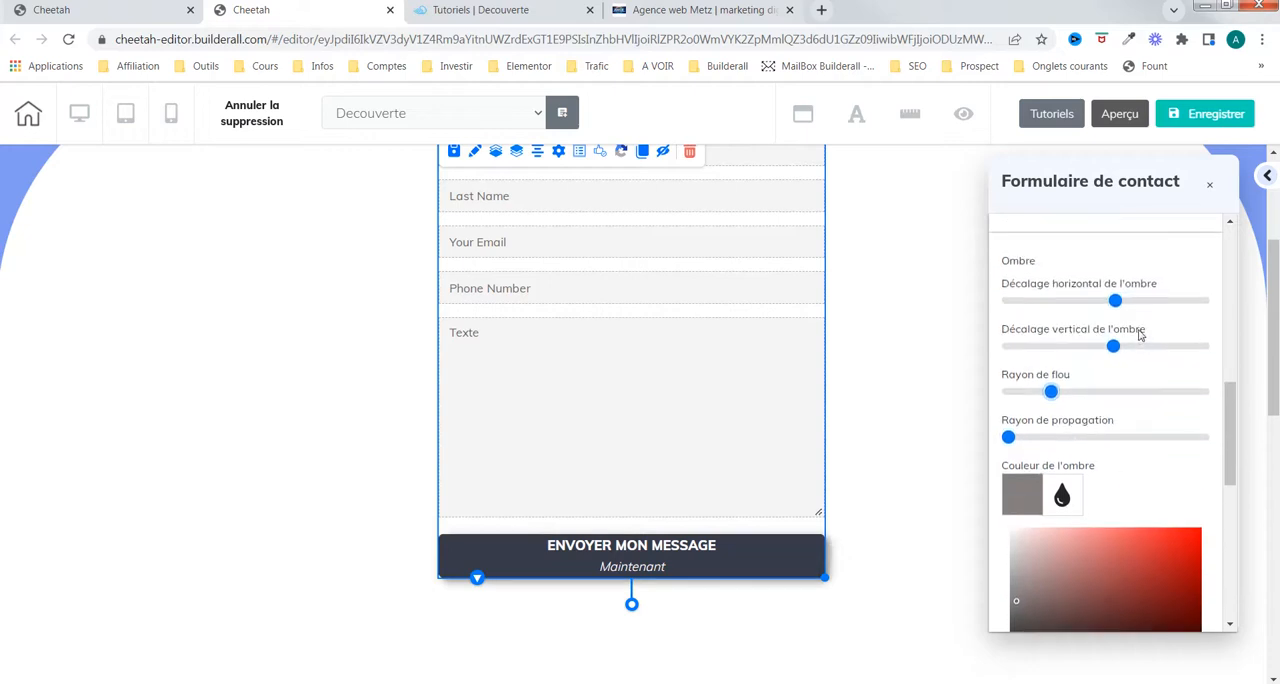
{"action": "mouse_move", "coordinate": [1107, 349]}
{"action": "left_mouse_down"}
{"action": "mouse_move", "coordinate": [1096, 346]}
{"action": "mouse_move", "coordinate": [1109, 349]}
{"action": "left_mouse_up"}
{"action": "left_click_drag", "start_coordinate": [1115, 301], "coordinate": [1106, 302]}
Step: Give the button a zoomIn animation that plays when it becomes visible (Quand visible)
{"action": "scroll", "coordinate": [1106, 400], "scroll_direction": "down", "scroll_amount": 4}
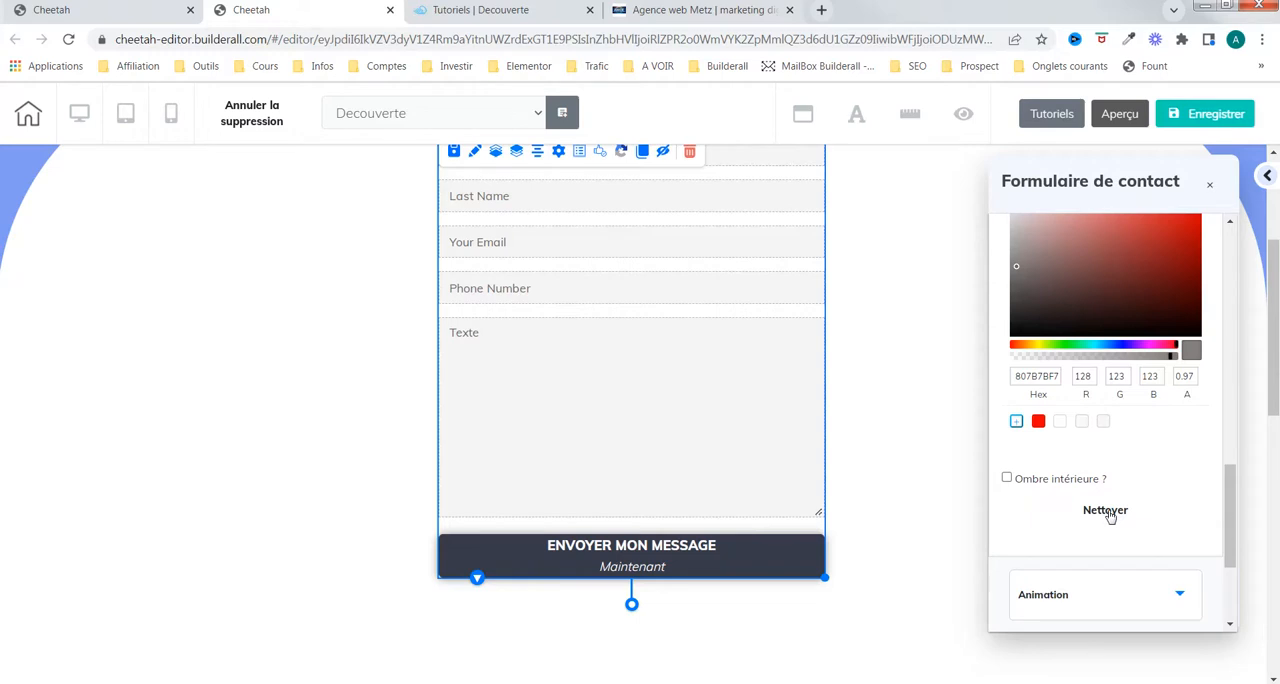
{"action": "scroll", "coordinate": [1105, 513], "scroll_direction": "down", "scroll_amount": 3}
{"action": "left_click", "coordinate": [1132, 437]}
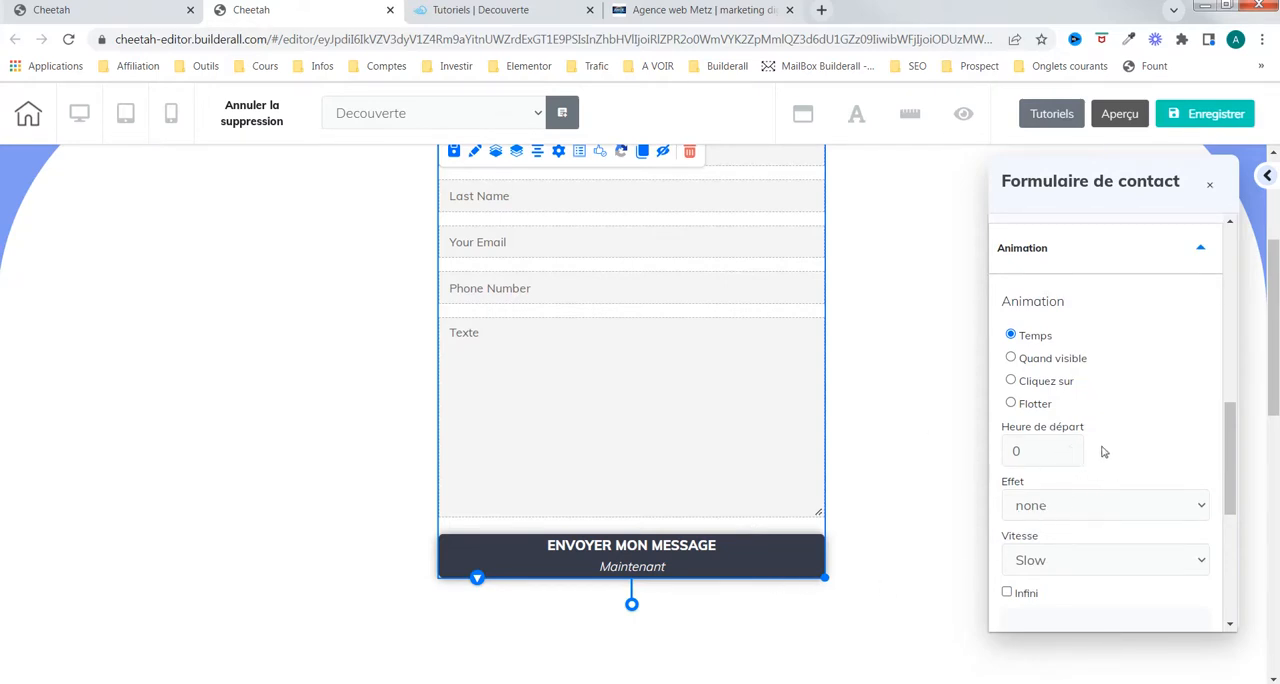
{"action": "scroll", "coordinate": [1115, 455], "scroll_direction": "down", "scroll_amount": 3}
{"action": "scroll", "coordinate": [1137, 430], "scroll_direction": "up", "scroll_amount": 3}
{"action": "left_click", "coordinate": [1011, 358]}
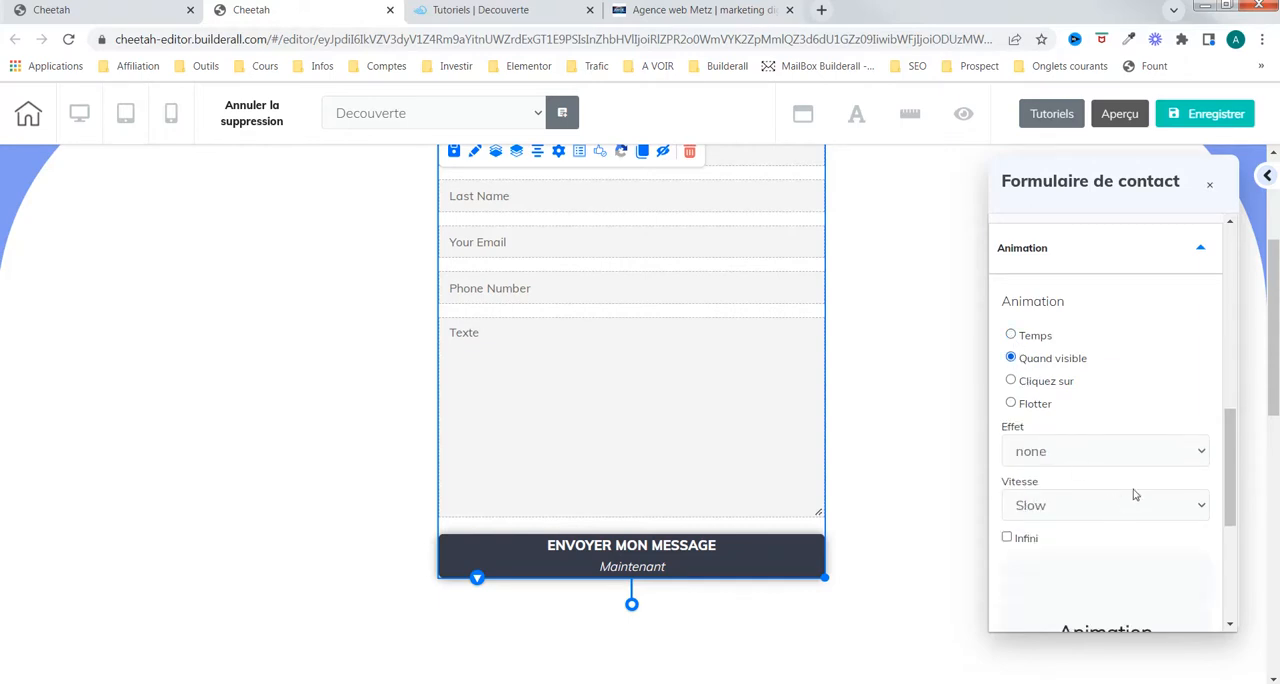
{"action": "left_click", "coordinate": [1185, 447]}
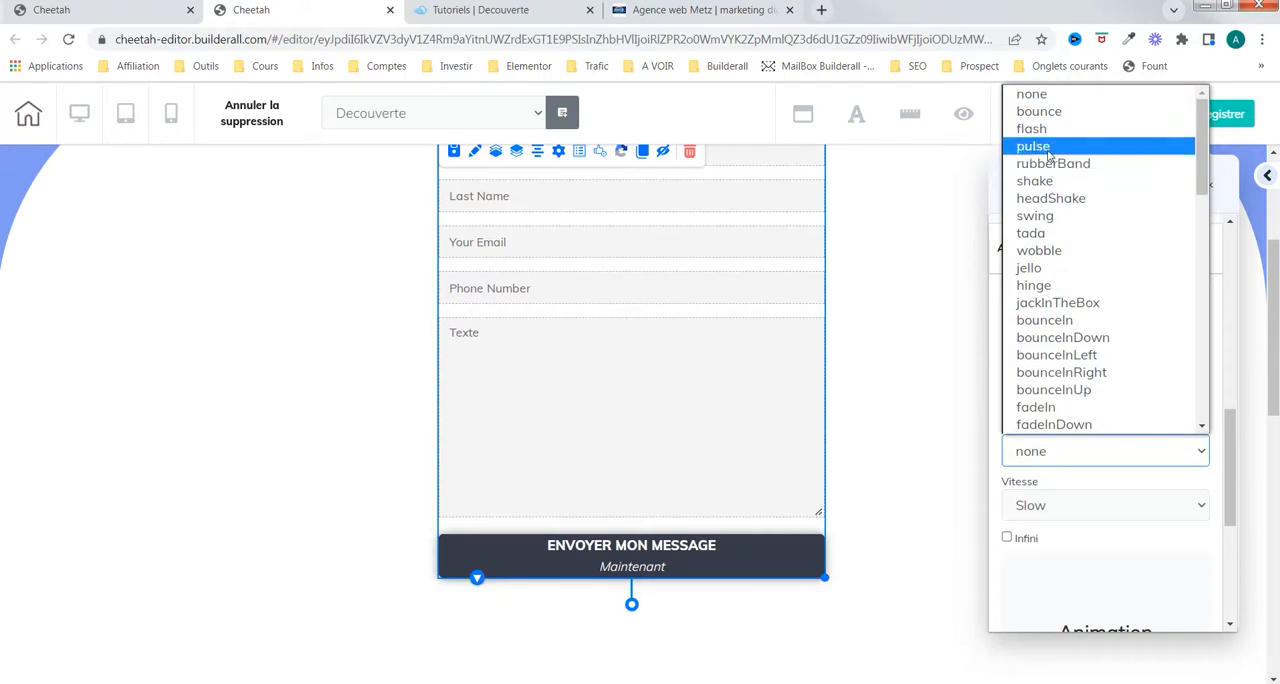
{"action": "scroll", "coordinate": [1075, 330], "scroll_direction": "down", "scroll_amount": 5}
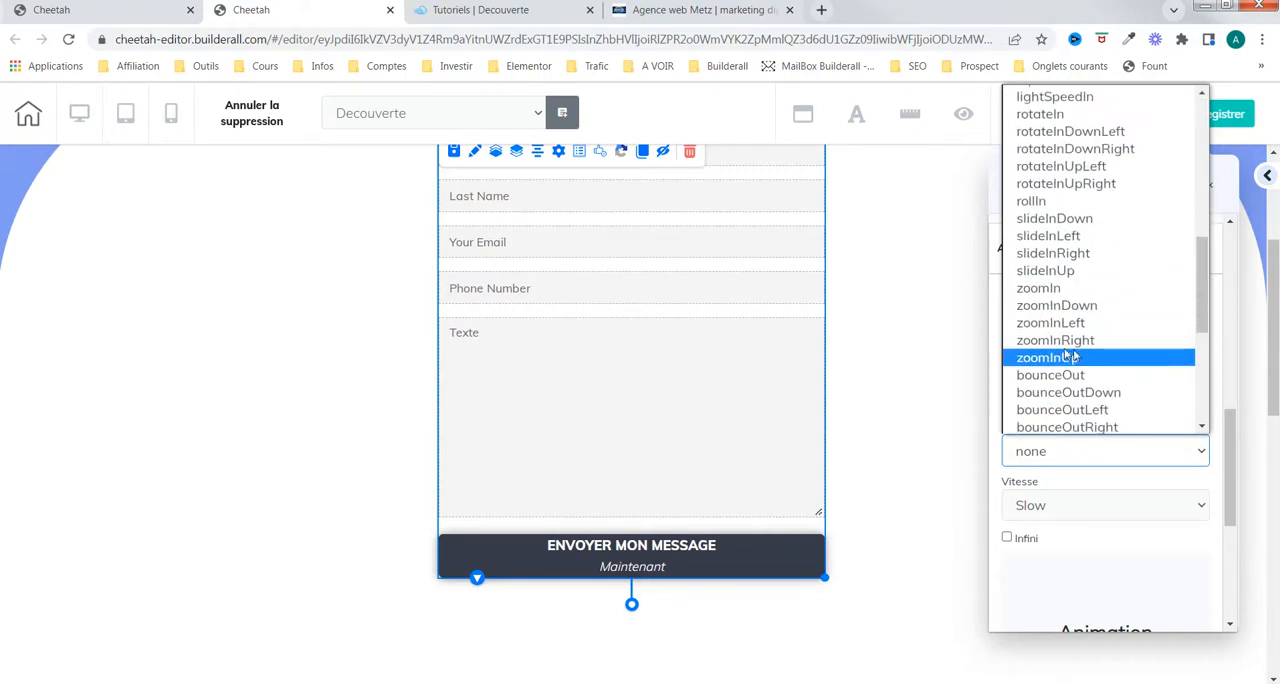
{"action": "left_click", "coordinate": [1057, 293]}
Step: Look over the animation preview and the advanced options for layer positioning and saving the form as a personal element
{"action": "scroll", "coordinate": [1146, 426], "scroll_direction": "down", "scroll_amount": 3}
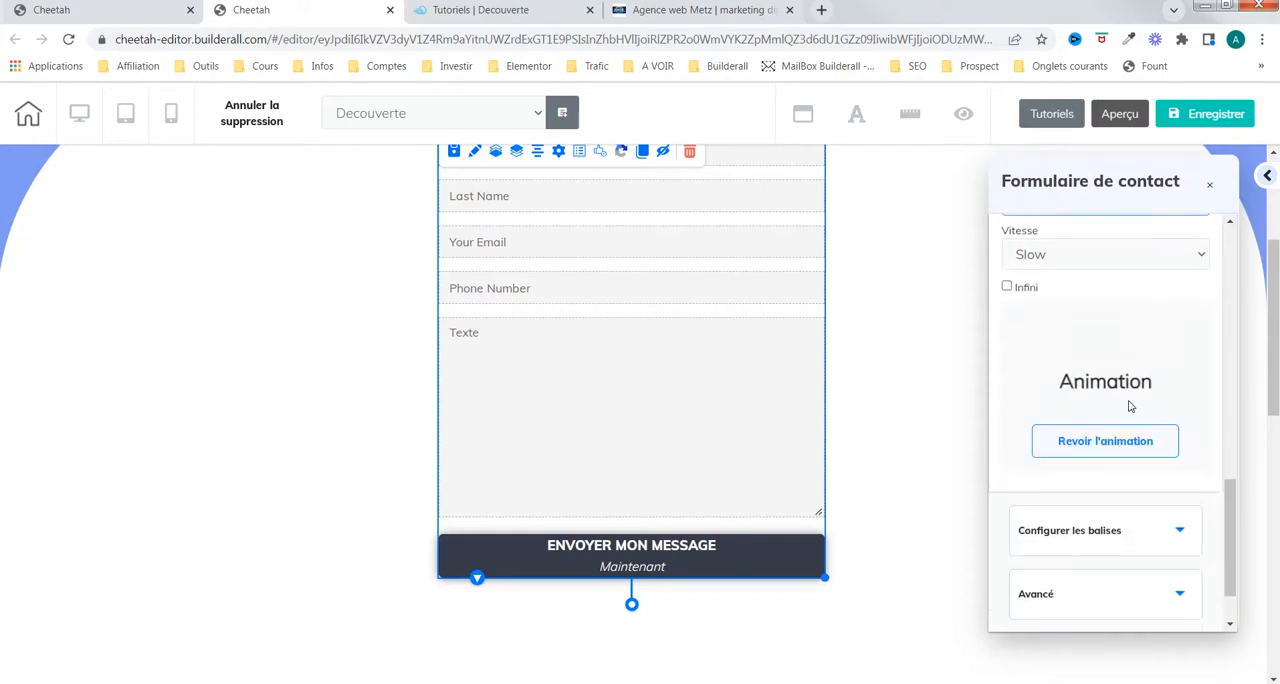
{"action": "scroll", "coordinate": [1130, 406], "scroll_direction": "down", "scroll_amount": 2}
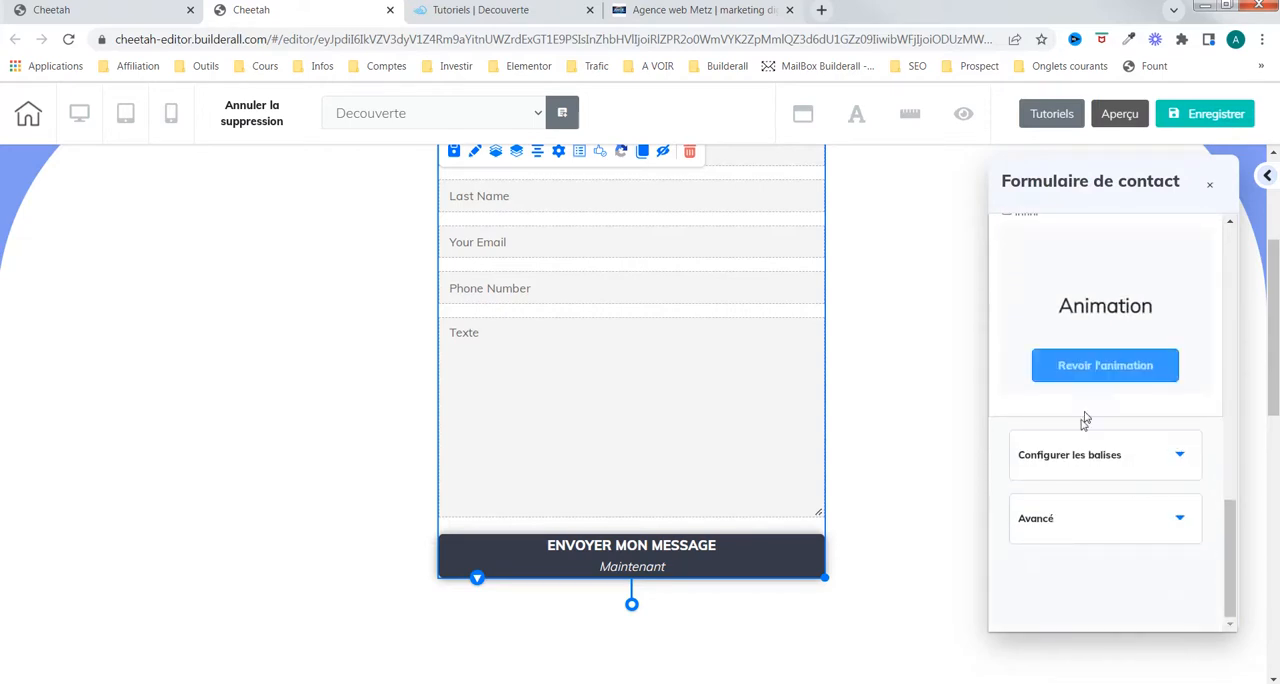
{"action": "scroll", "coordinate": [1162, 366], "scroll_direction": "up", "scroll_amount": 2}
{"action": "scroll", "coordinate": [1157, 421], "scroll_direction": "down", "scroll_amount": 1}
{"action": "scroll", "coordinate": [1155, 430], "scroll_direction": "down", "scroll_amount": 1}
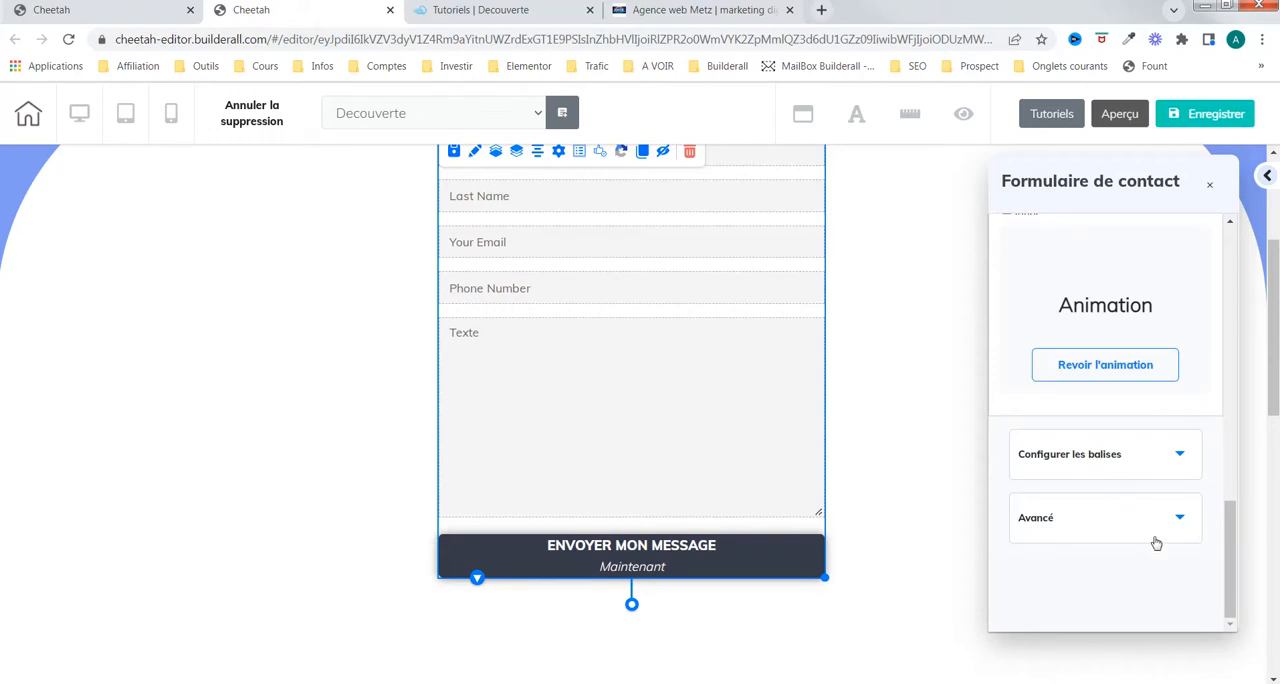
{"action": "left_click", "coordinate": [1186, 528]}
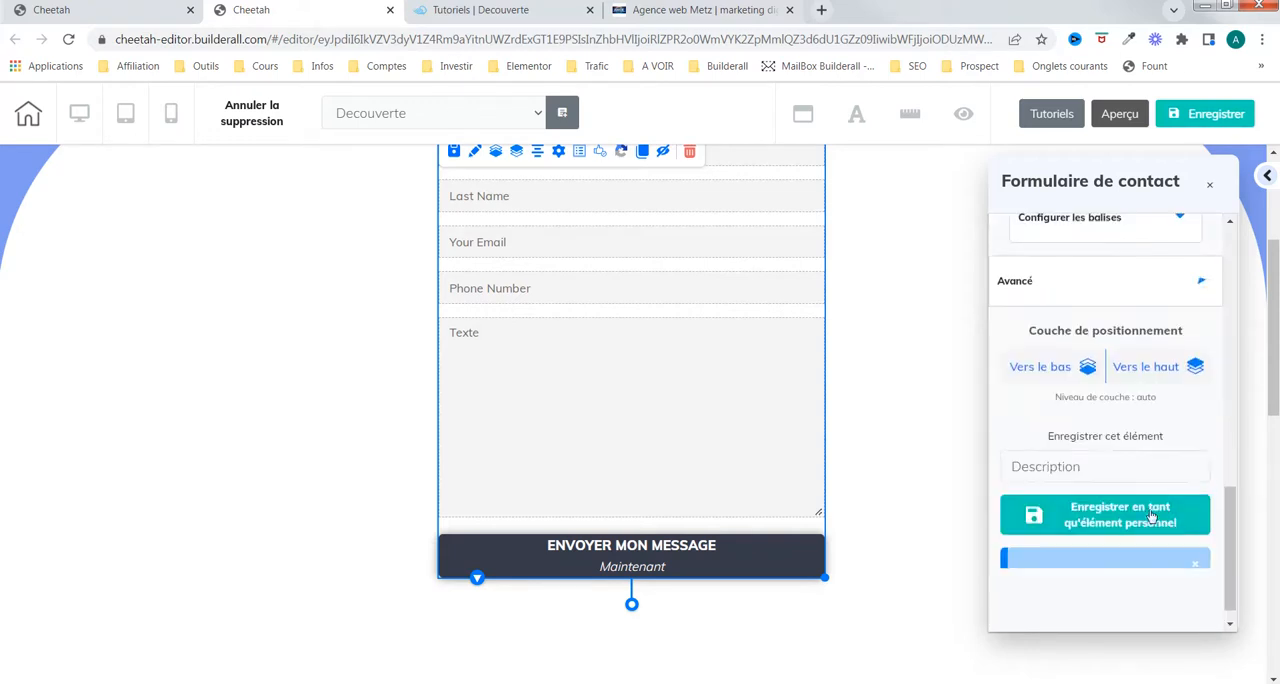
{"action": "scroll", "coordinate": [1068, 358], "scroll_direction": "up", "scroll_amount": 2}
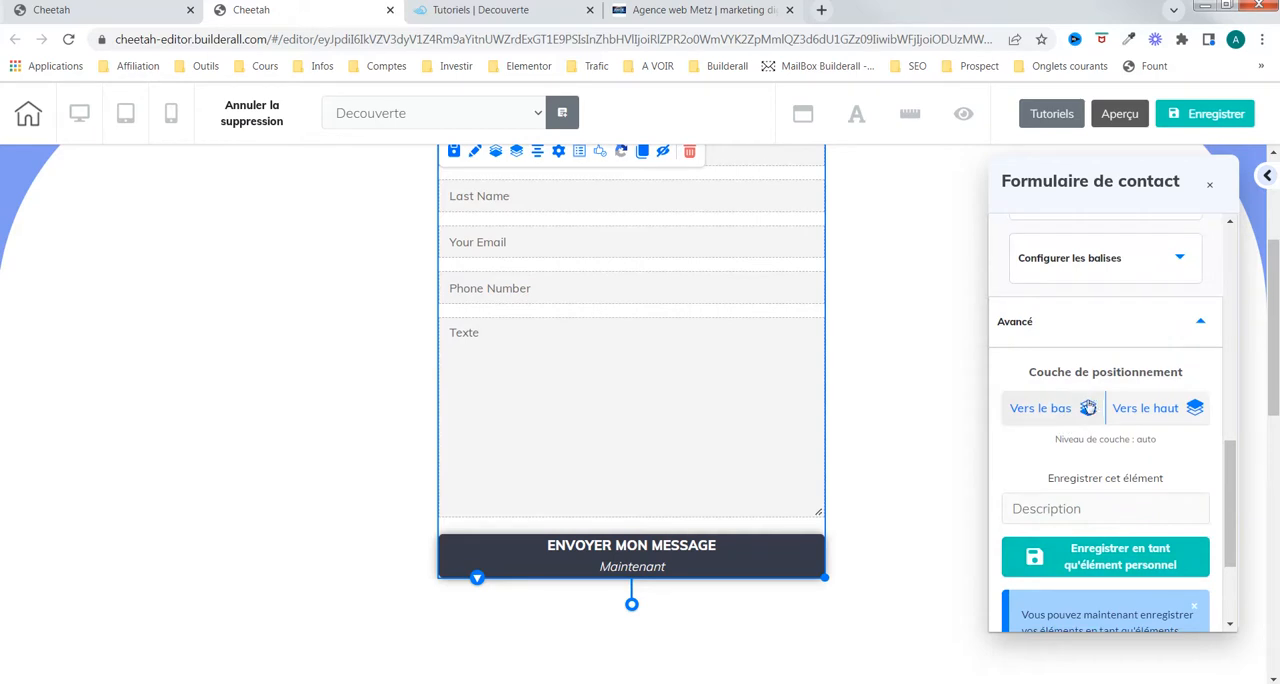
{"action": "scroll", "coordinate": [1140, 440], "scroll_direction": "up", "scroll_amount": 1}
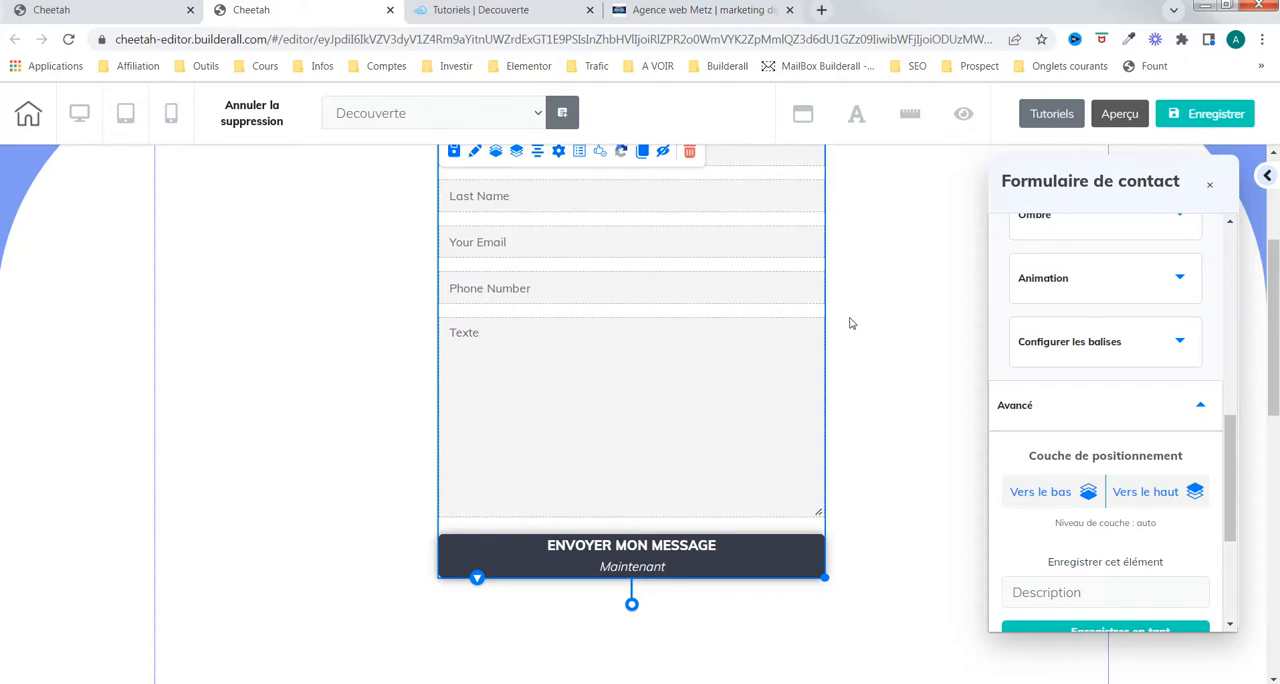
Step: Switch to the awde.fr website and examine its contact section with the information button, e-mail address and phone number
{"action": "left_click", "coordinate": [693, 12]}
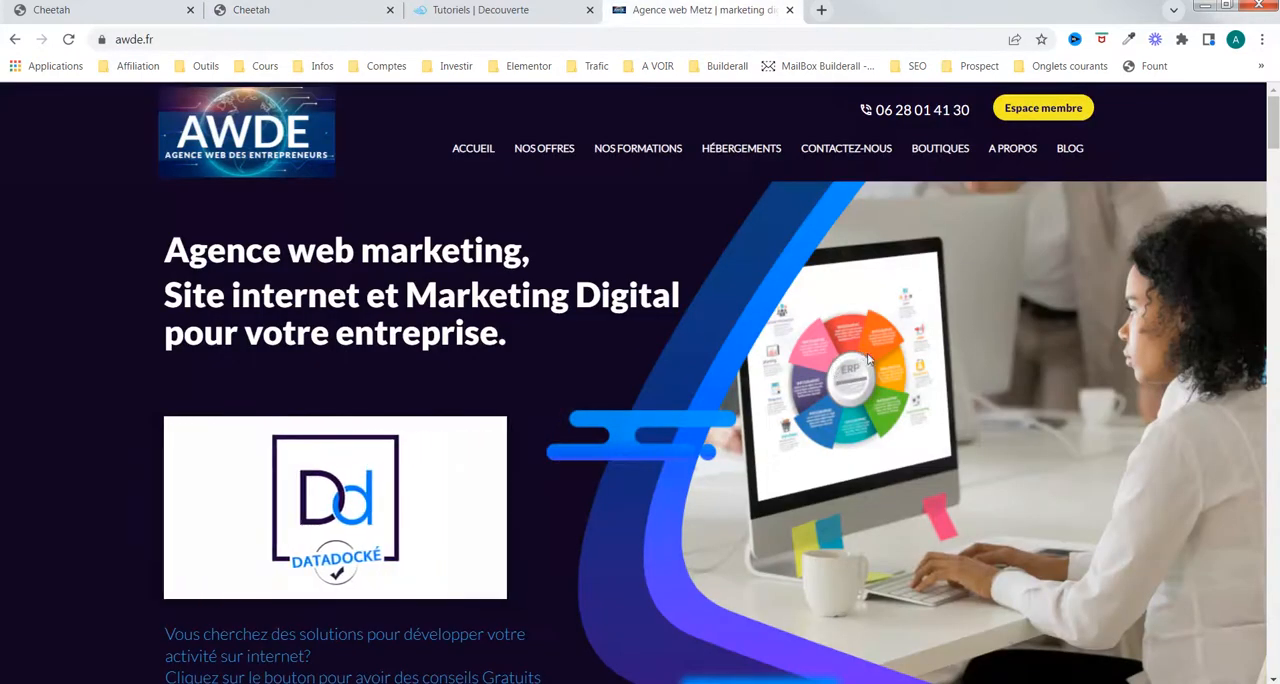
{"action": "left_click_drag", "start_coordinate": [1273, 145], "coordinate": [1274, 342]}
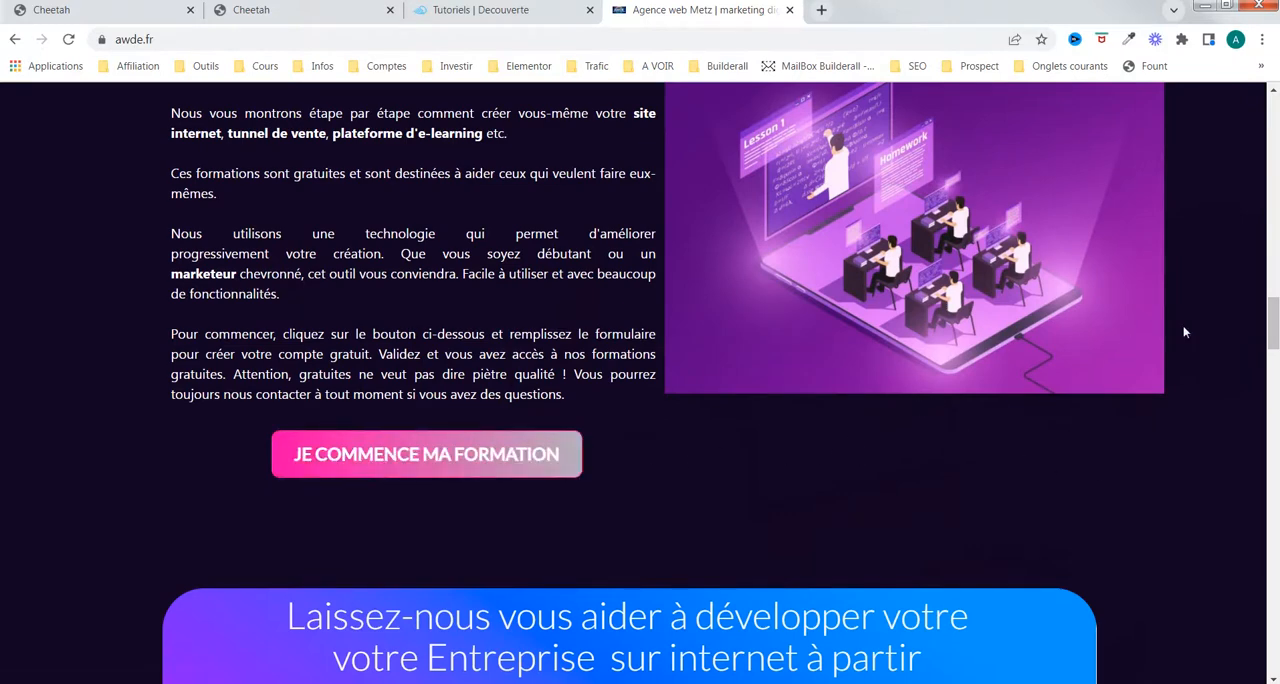
{"action": "left_click_drag", "start_coordinate": [1268, 341], "coordinate": [1274, 597]}
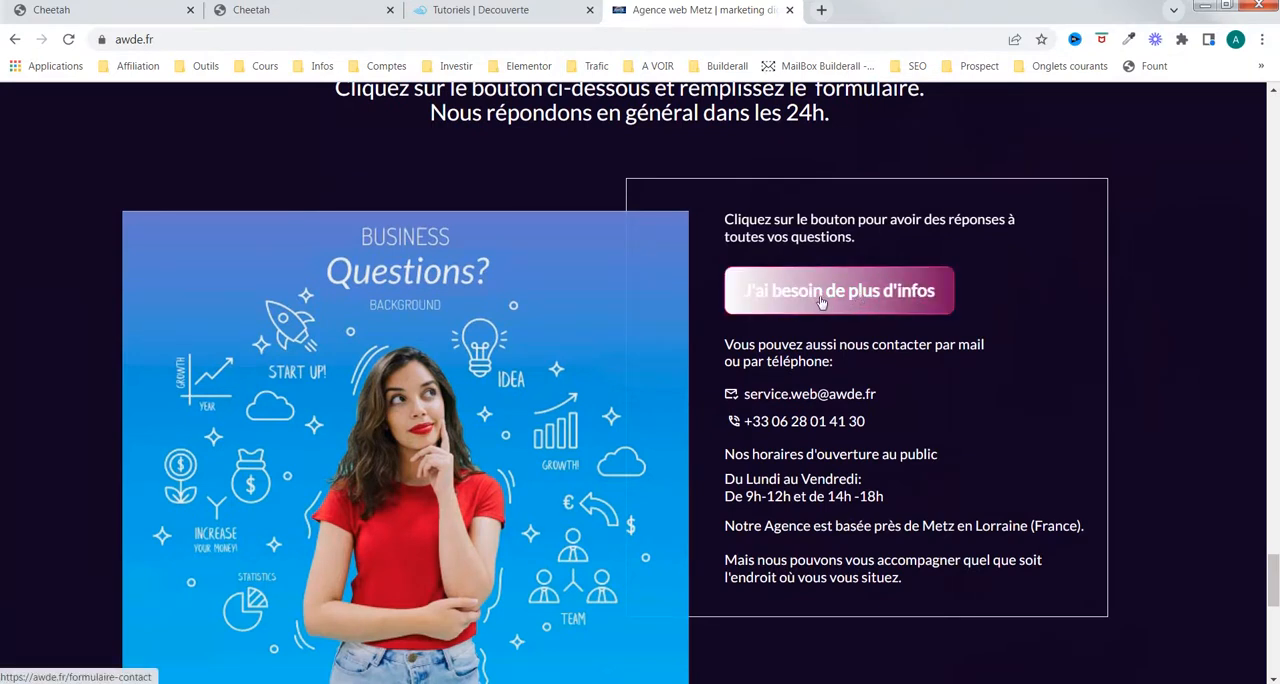
{"action": "left_click_drag", "start_coordinate": [883, 403], "coordinate": [749, 395]}
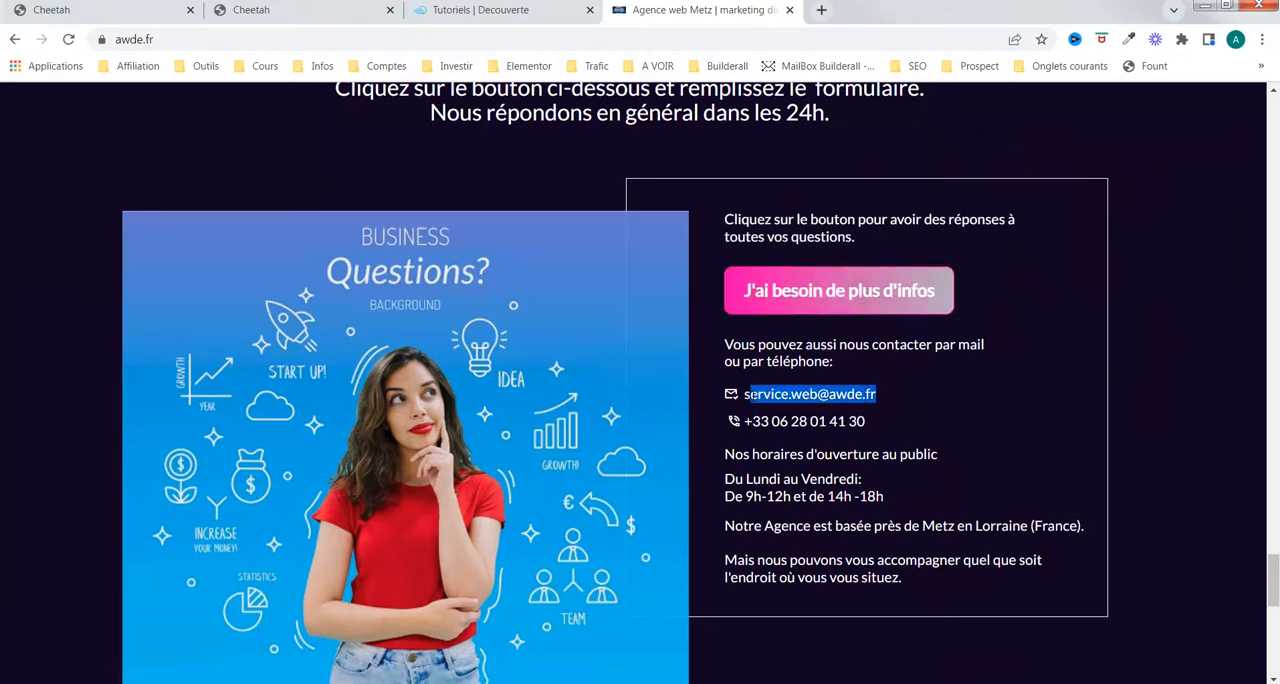
{"action": "left_click_drag", "start_coordinate": [866, 428], "coordinate": [752, 429]}
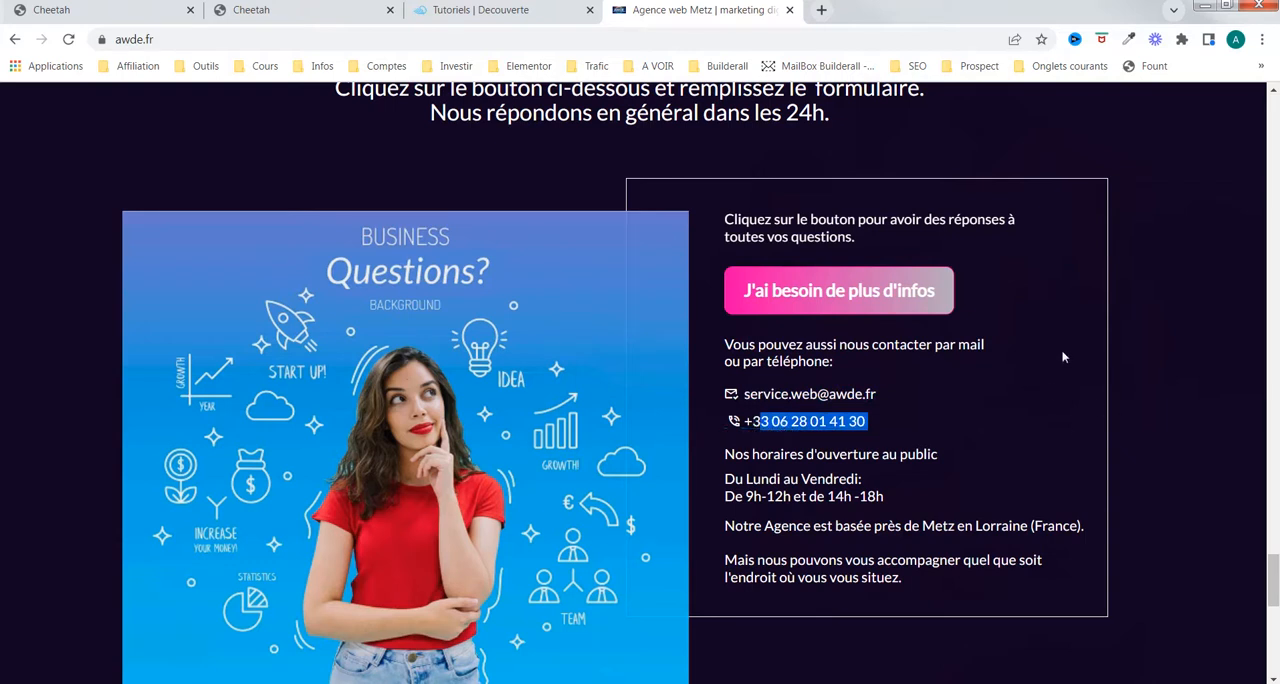
{"action": "left_click", "coordinate": [1130, 374]}
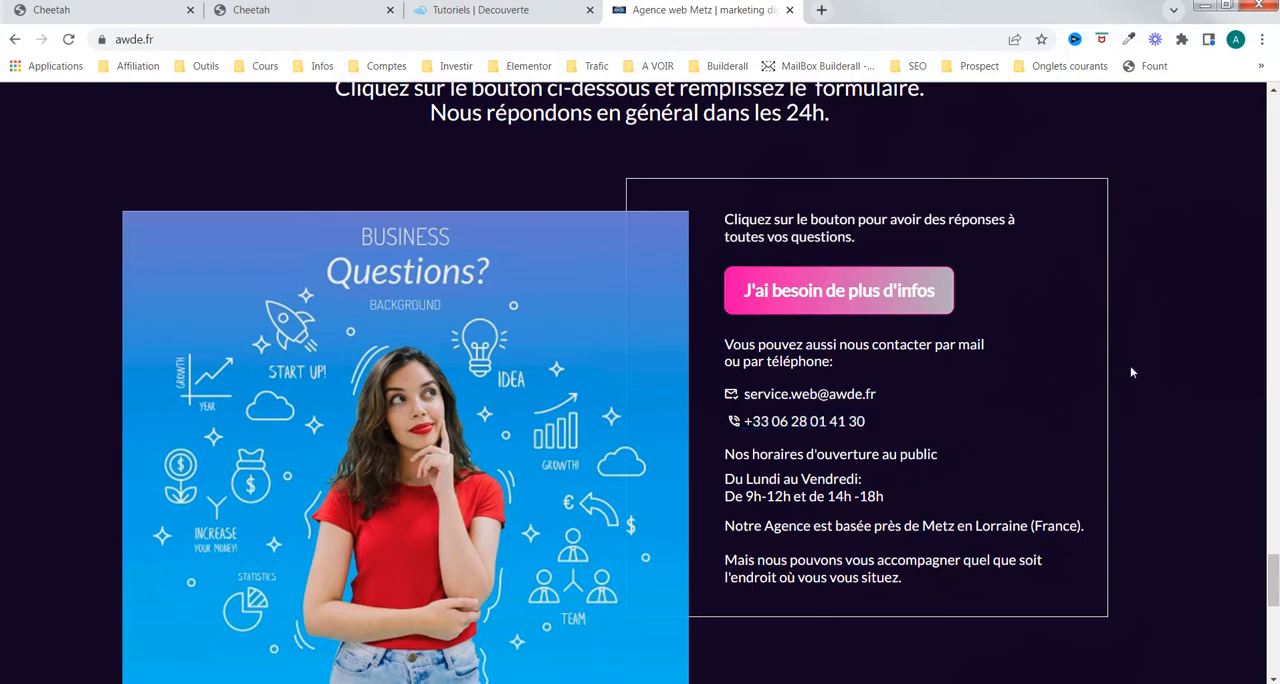